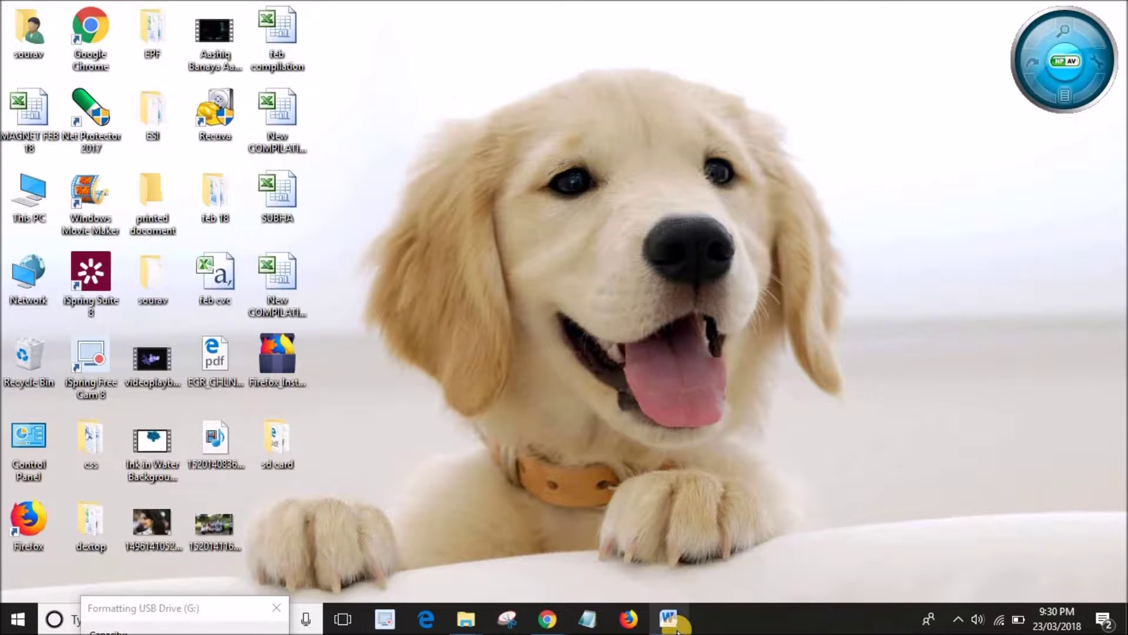
- Restore the blank Document1 Word window from the taskbar
left_click(676, 628)
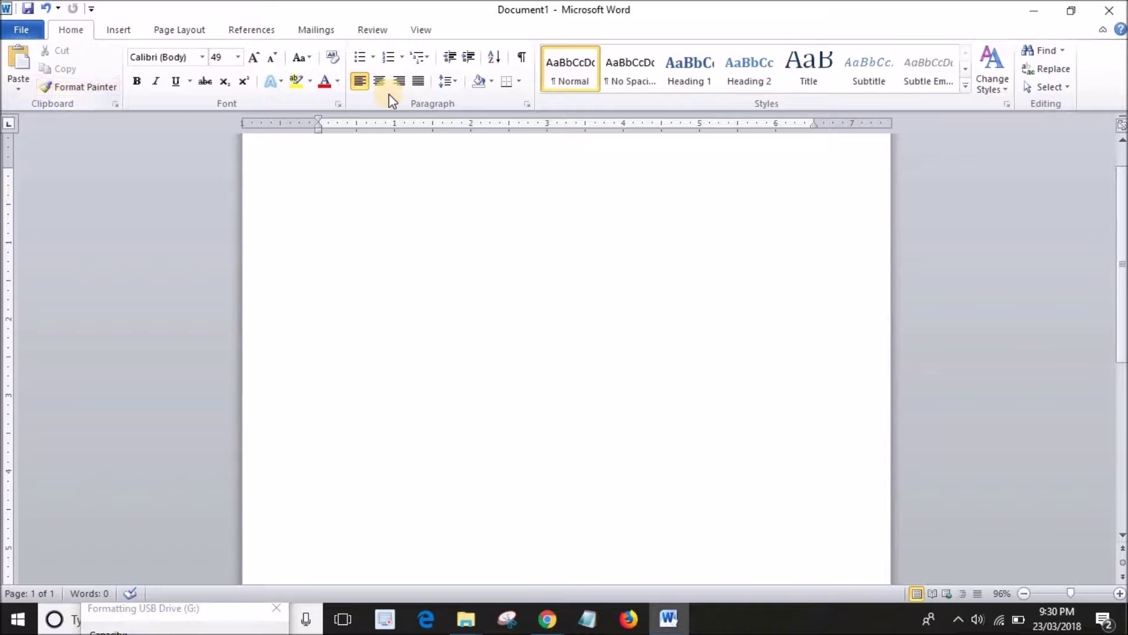
- Start a bulleted list on the blank page with the four-diamond bullet
left_click(372, 56)
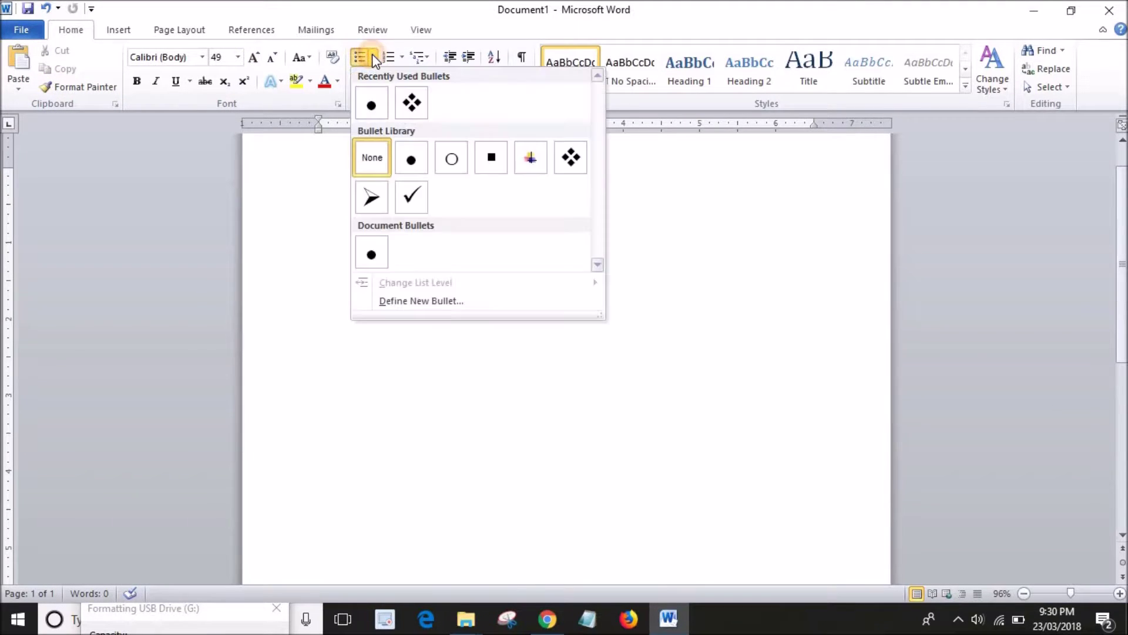
left_click(312, 221)
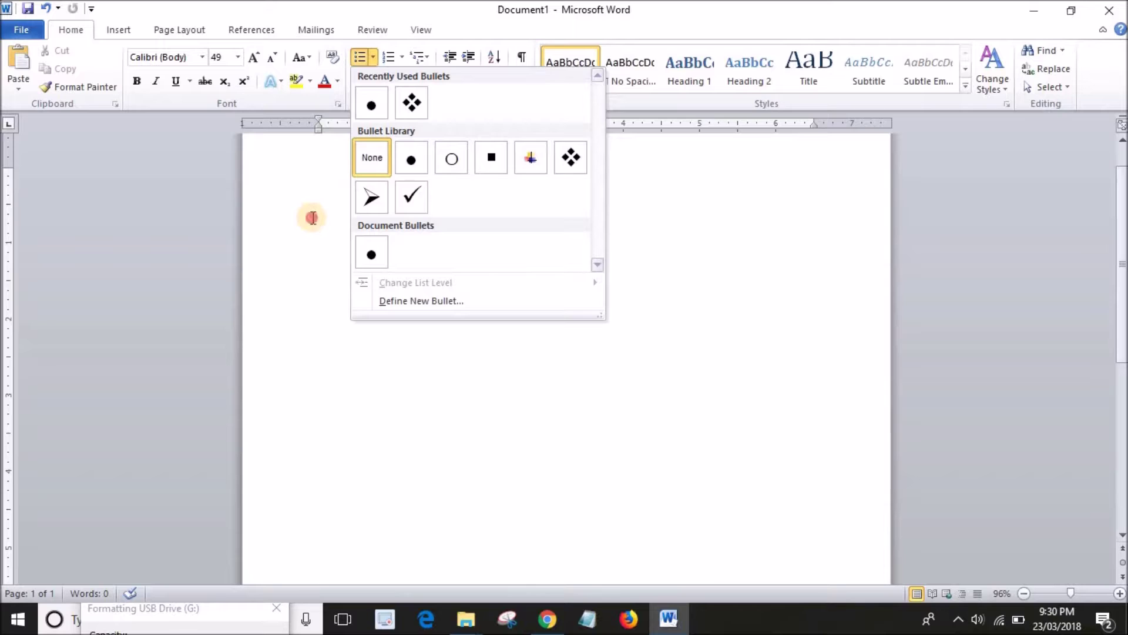
left_click(359, 58)
left_click(372, 58)
left_click(567, 156)
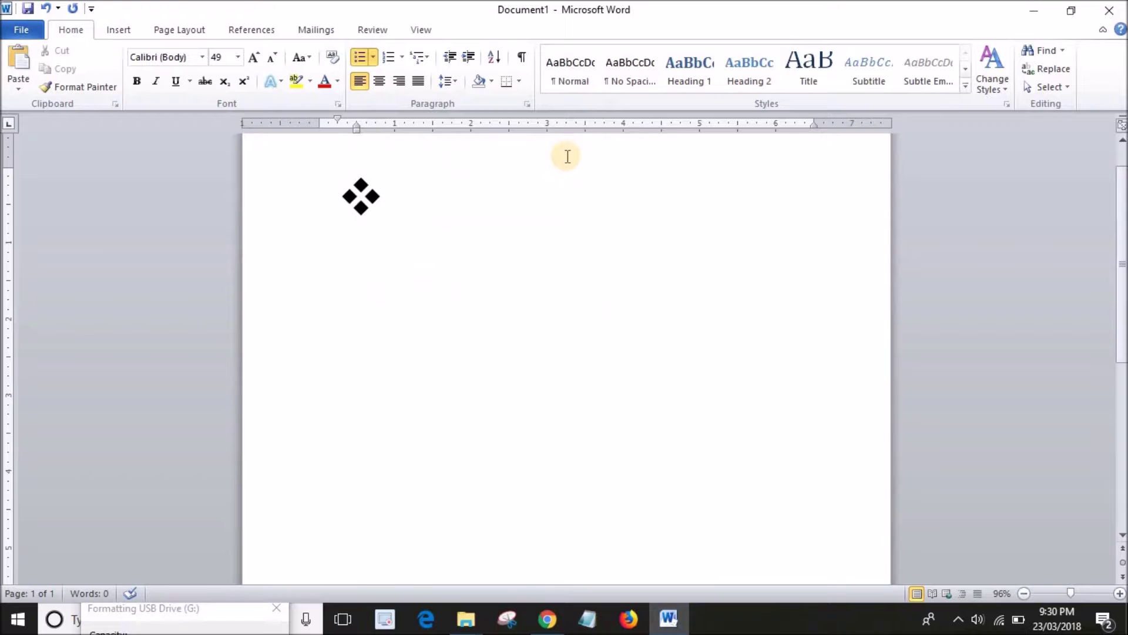
- Type Raju, Raja, Rajesh and Sameer as four diamond-bulleted items
type("Raj")
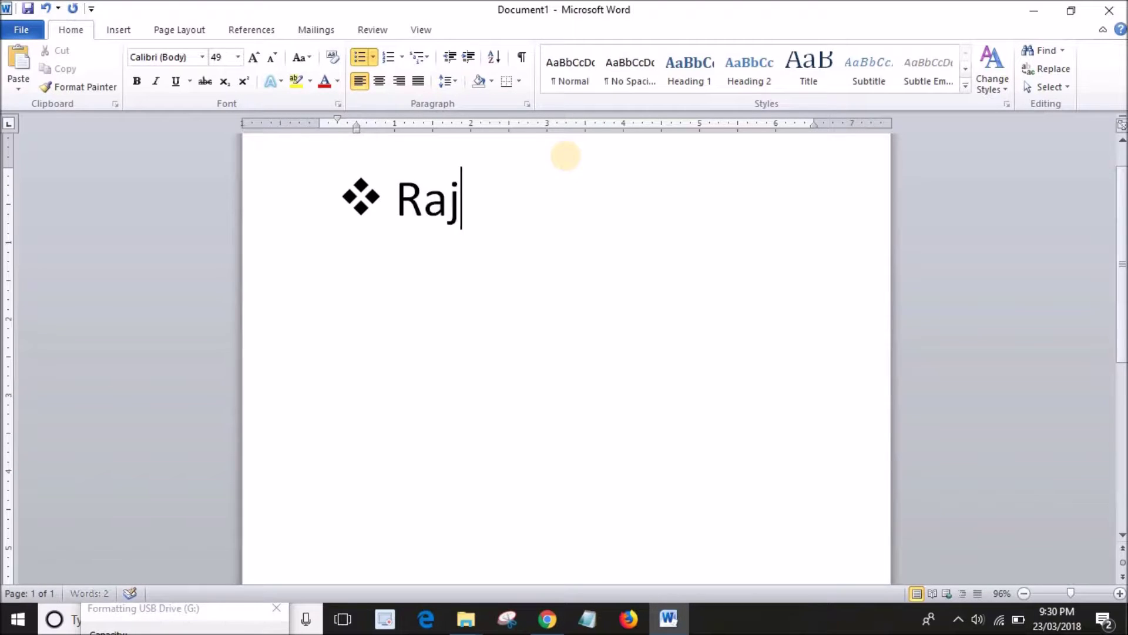
type("u")
key("BackSpace")
type("a")
key("BackSpace")
type("u")
key("Return")
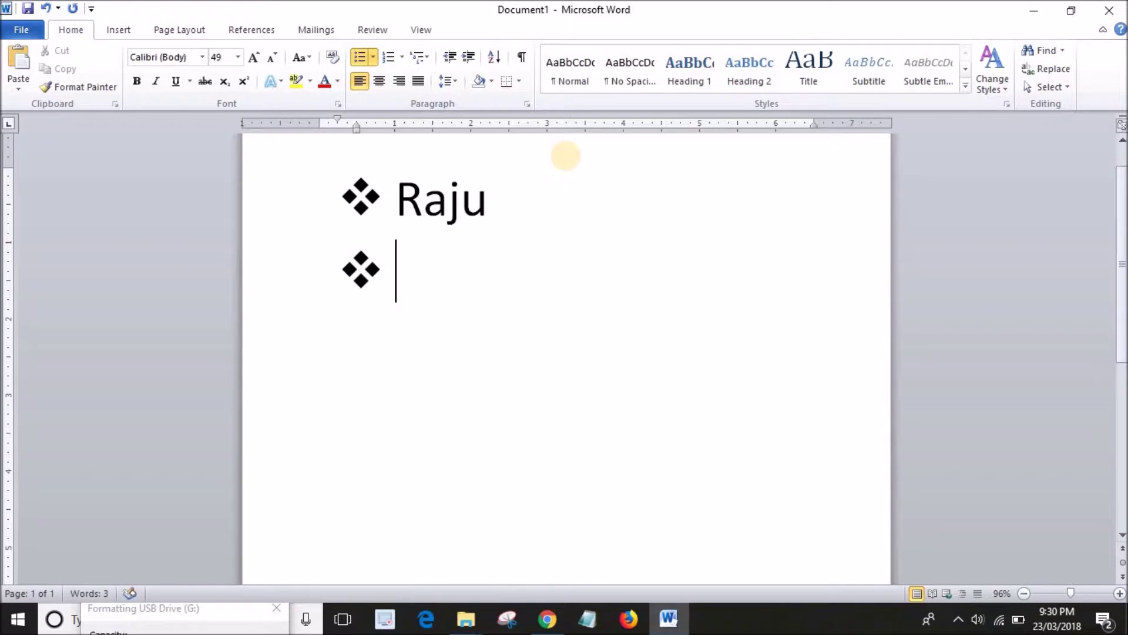
type("Raja")
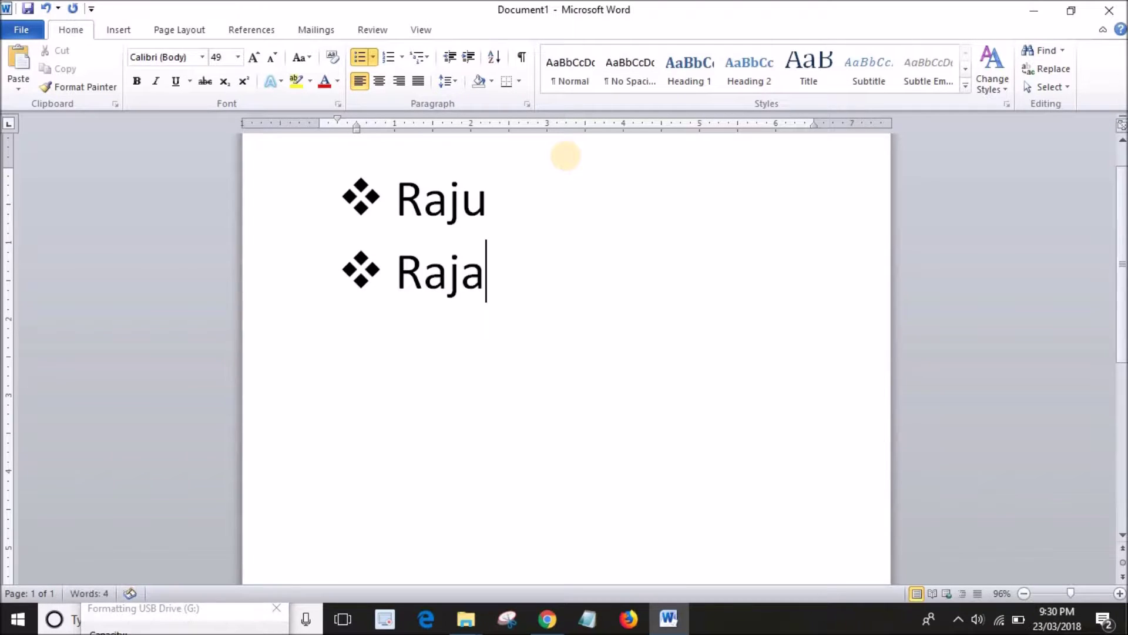
key("Return")
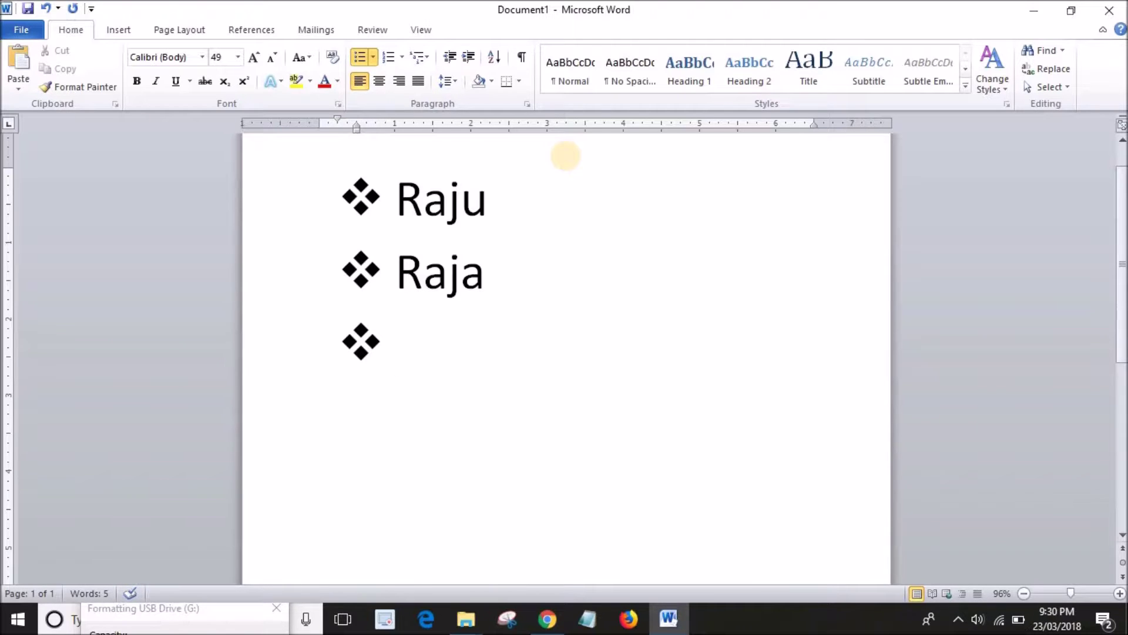
type("Rajesh")
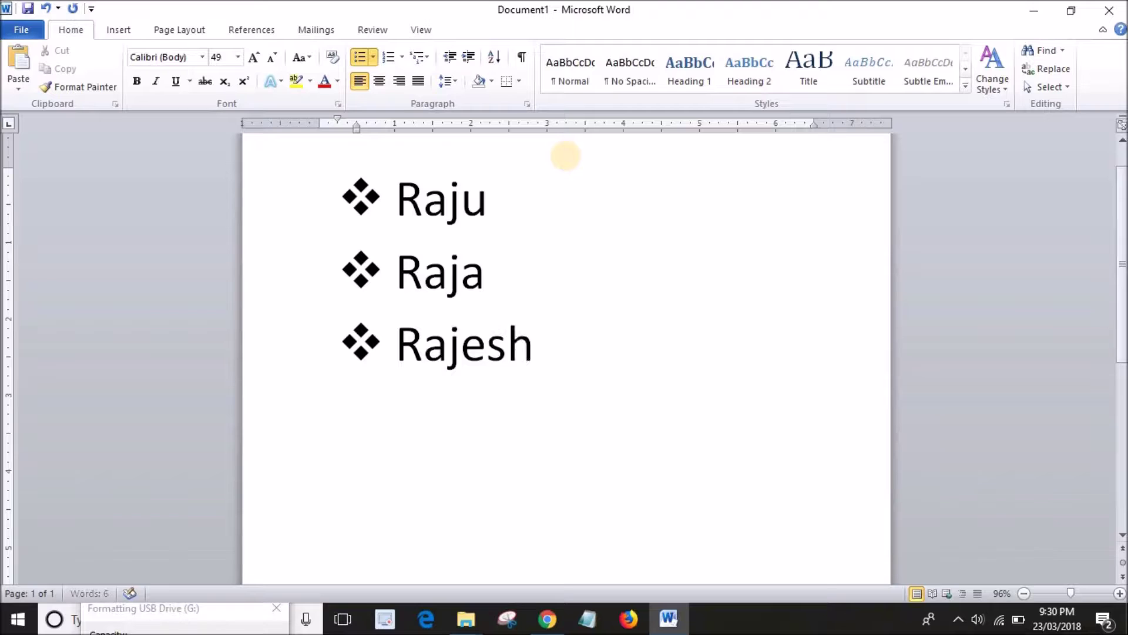
key("Return")
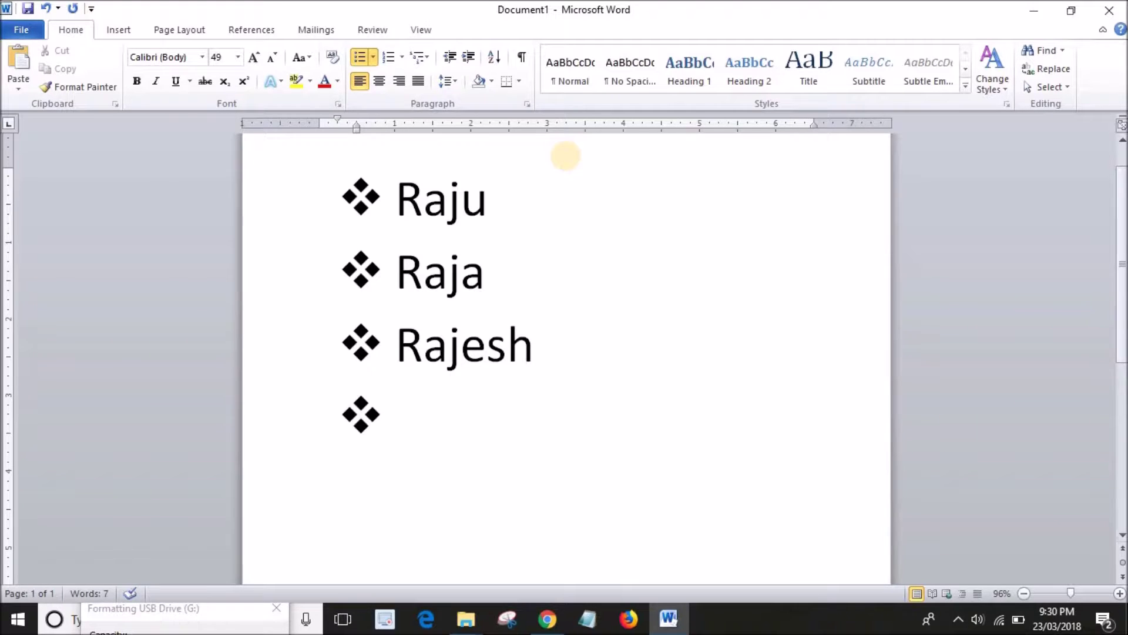
type("Sameer")
key("Return")
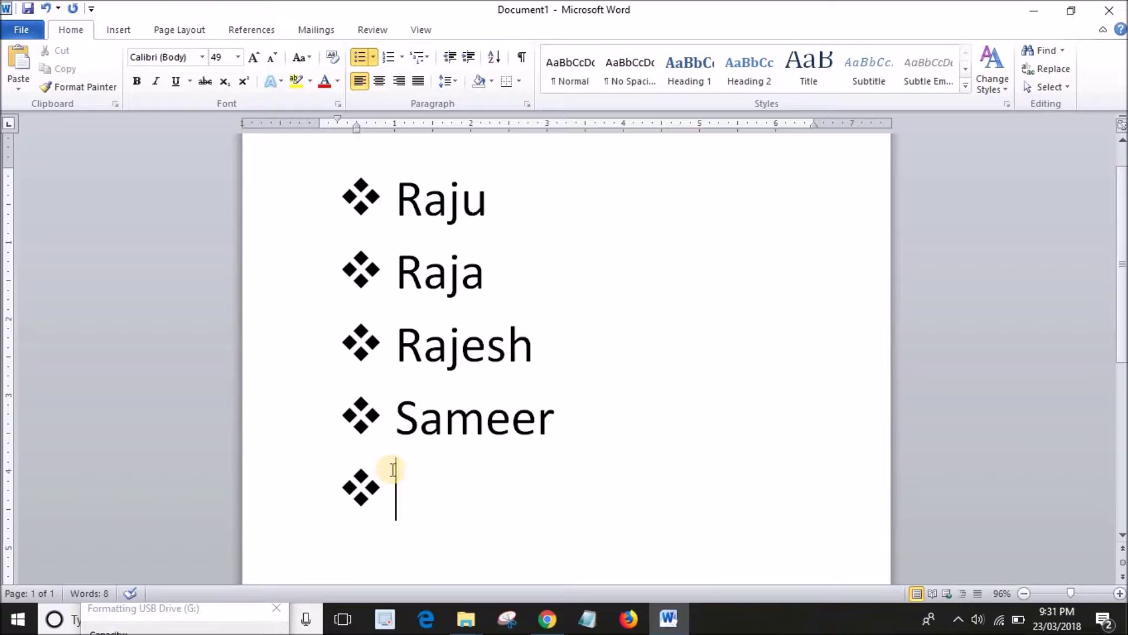
- Leave an unbulleted empty line below Sameer and select the four names
key("Return")
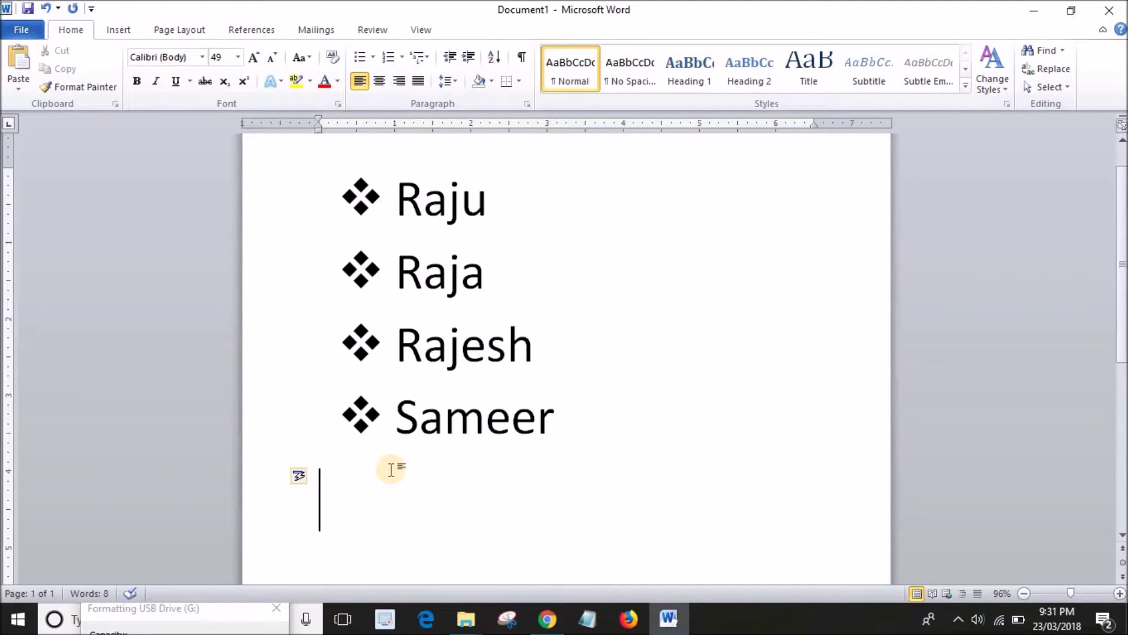
key("BackSpace")
key("Return")
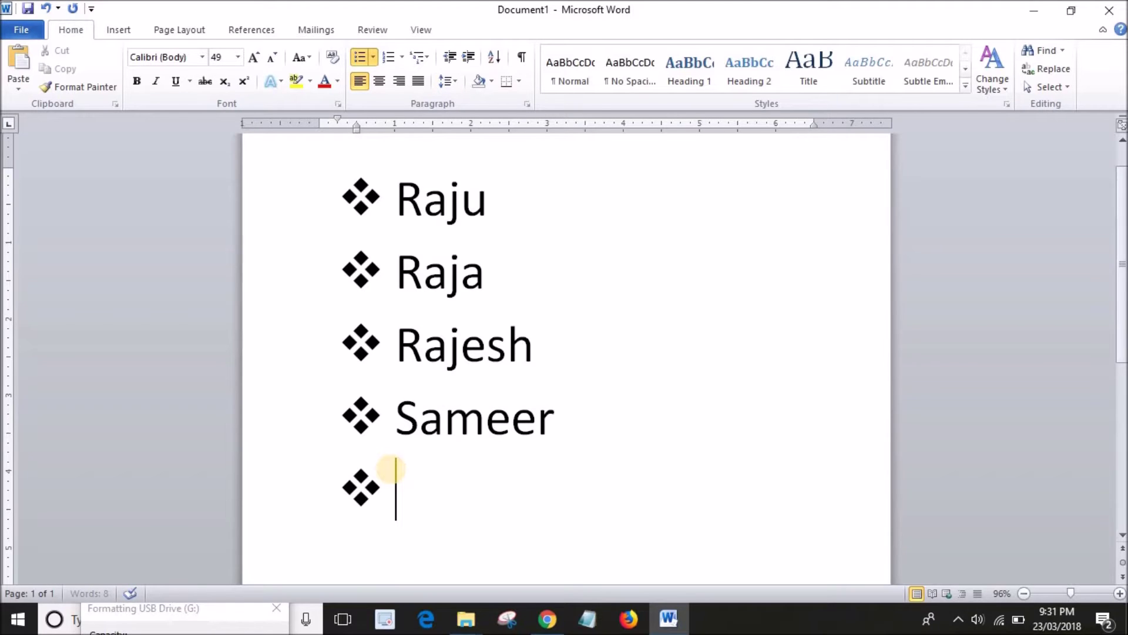
key("Return")
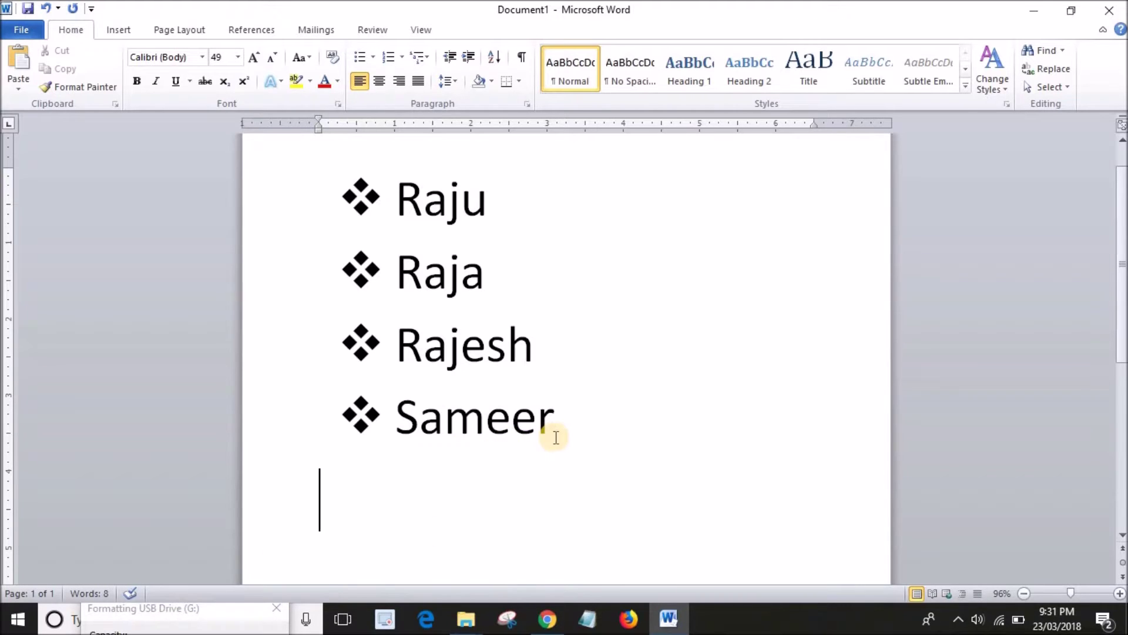
left_click_drag(553, 434, 348, 159)
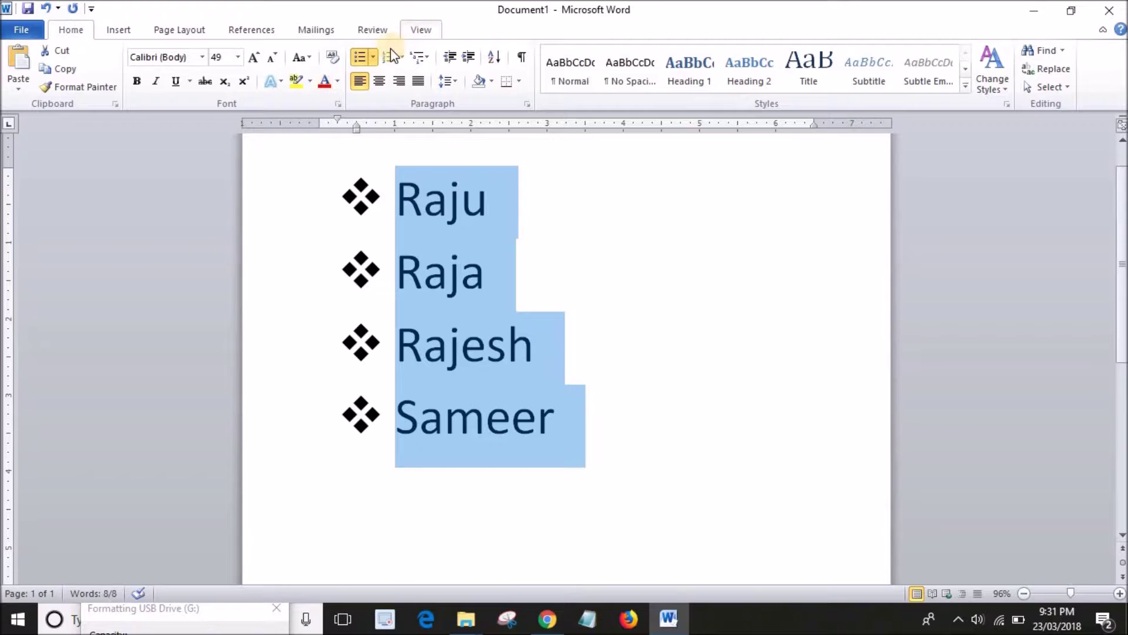
- Give the four names checkmark bullets, then set the bullets to None
left_click(375, 57)
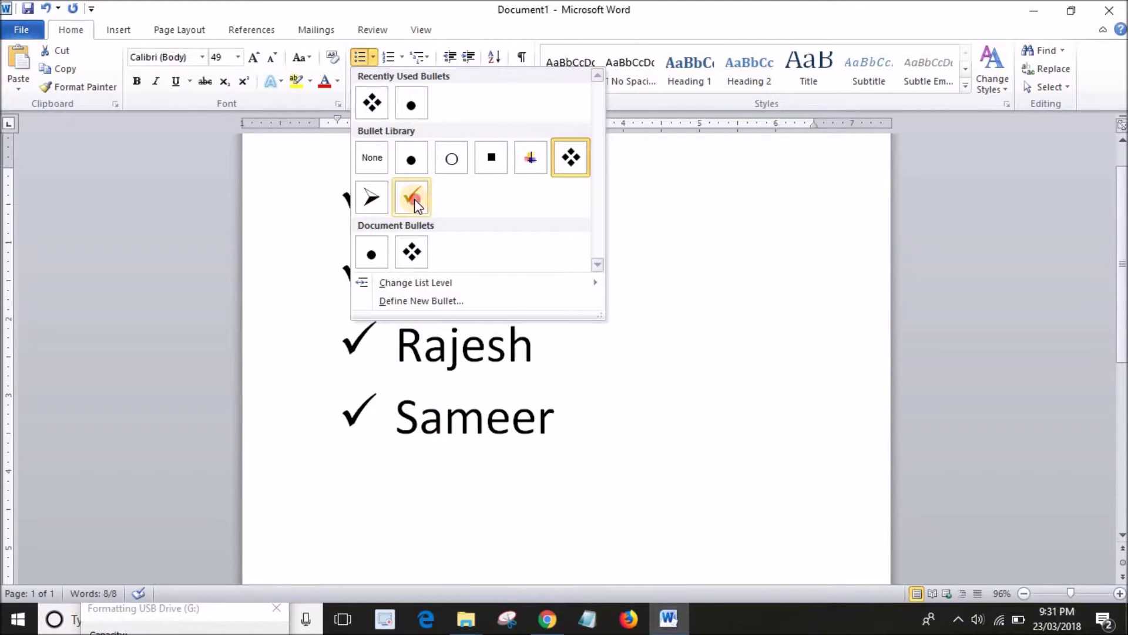
left_click(414, 199)
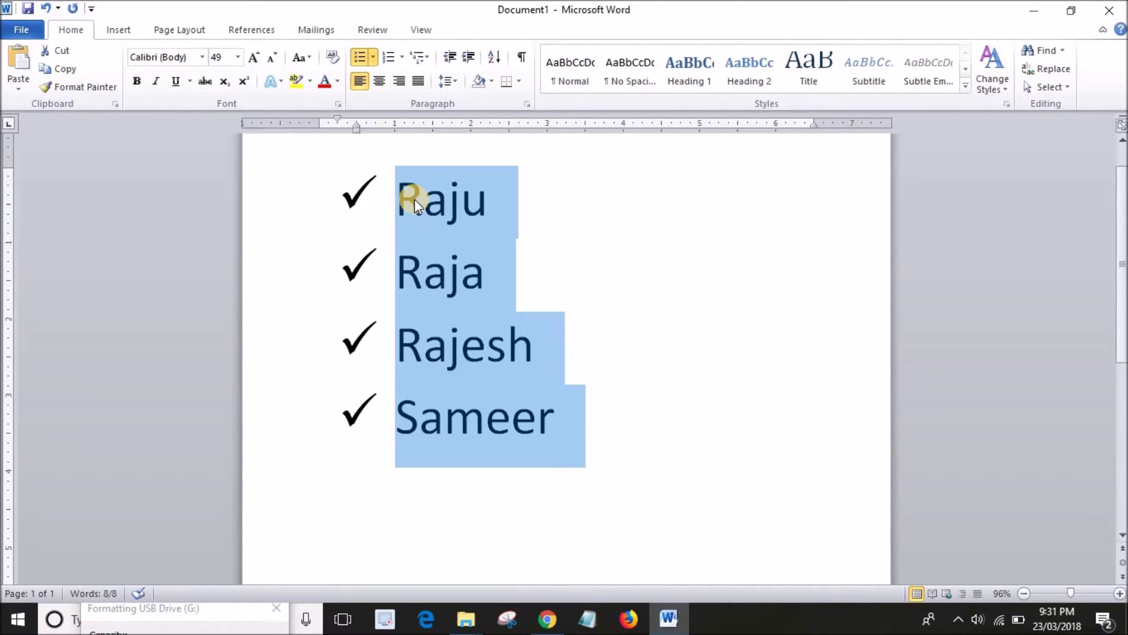
left_click(374, 57)
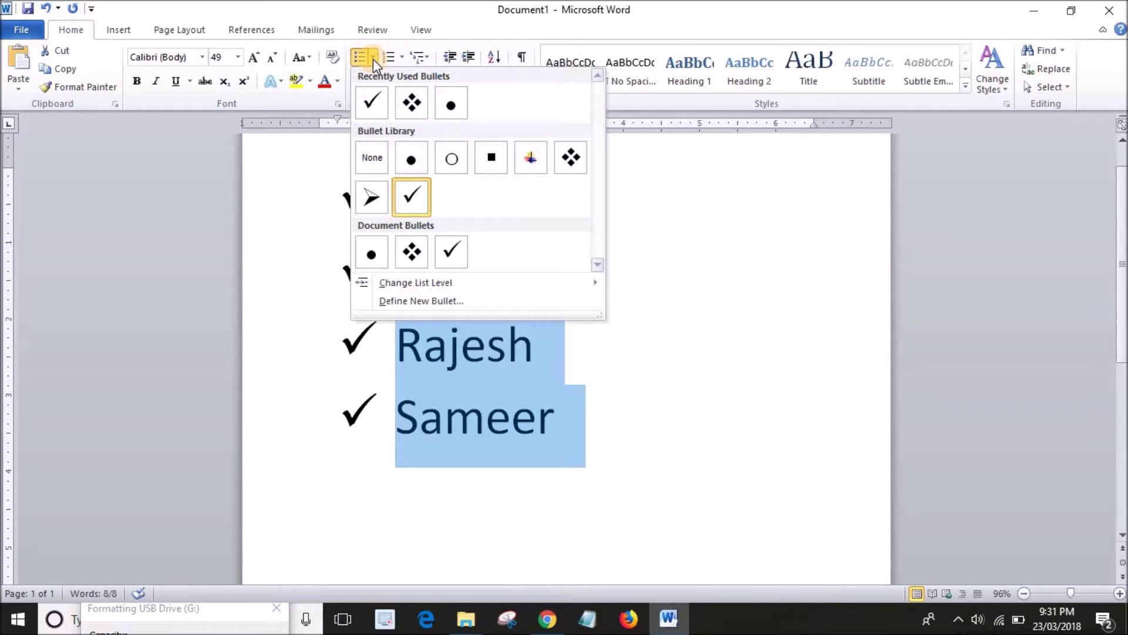
left_click(379, 163)
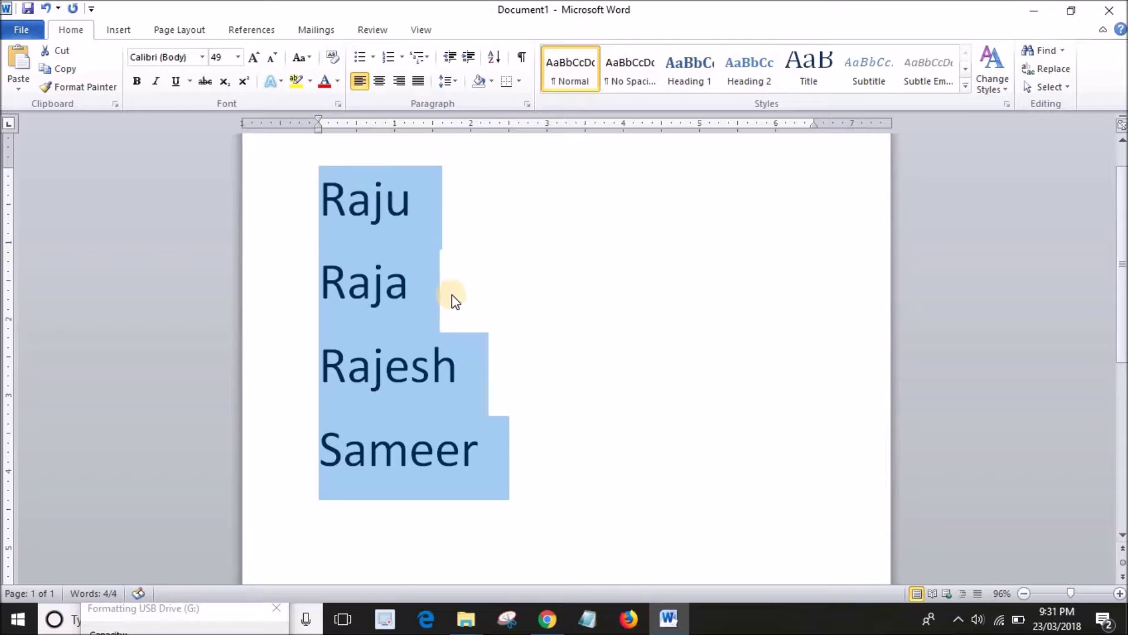
- Reselect Raju, Raja, Rajesh and Sameer and apply the colourful picture bullet
left_click(594, 339)
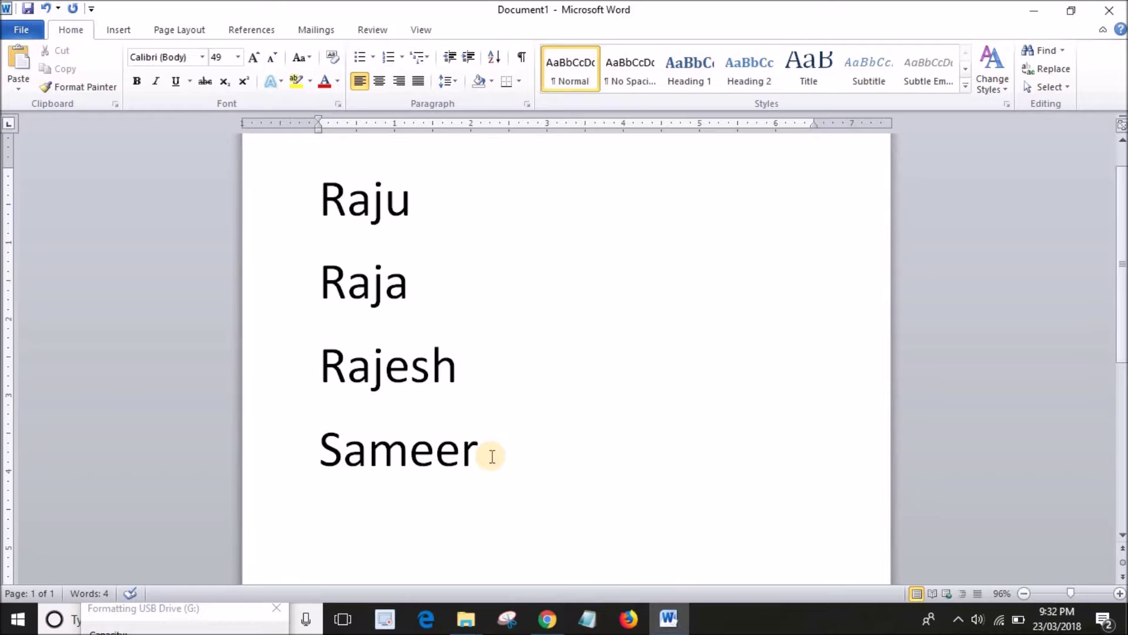
left_click_drag(492, 457, 294, 254)
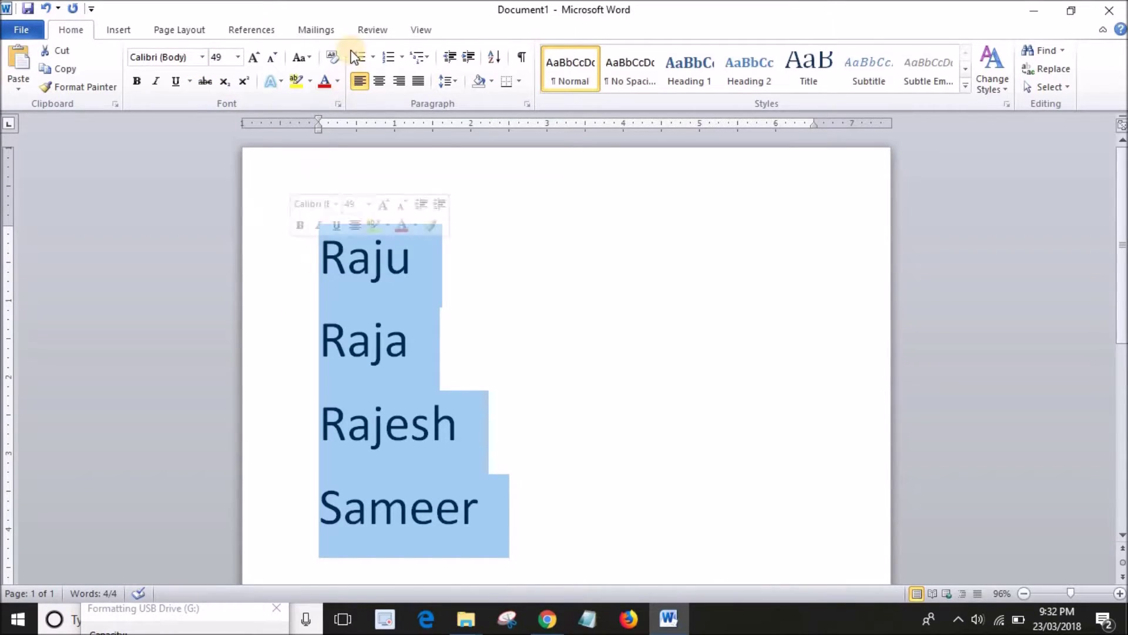
left_click(373, 56)
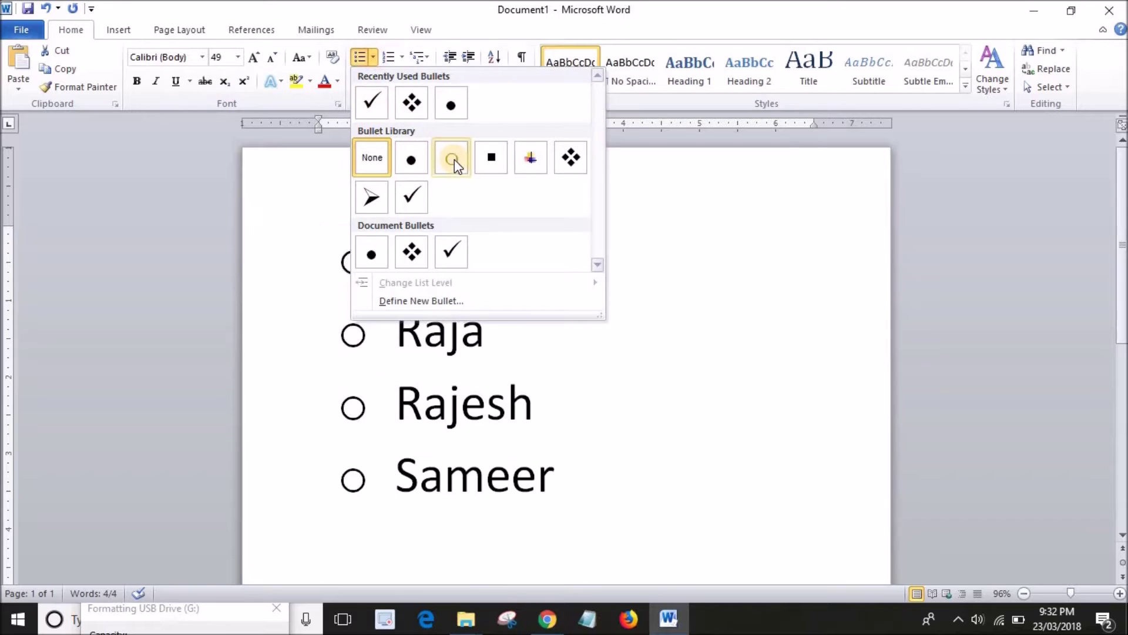
left_click(537, 157)
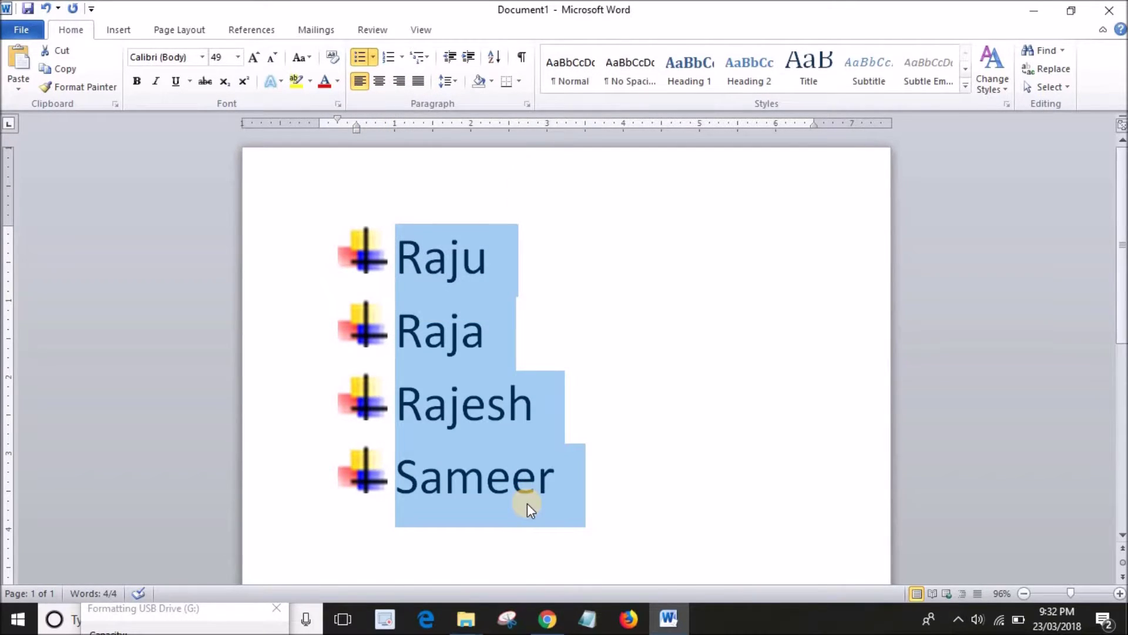
left_click(591, 482)
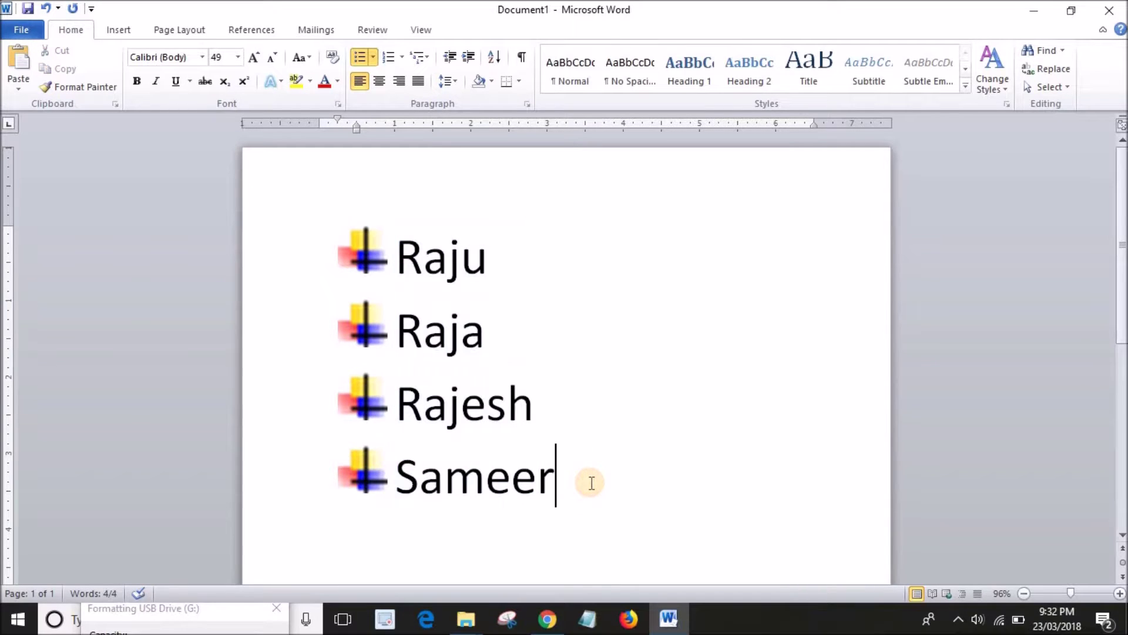
- Delete all four names with Ctrl+A and start an empty A. B. C. numbered list
key("ctrl+a")
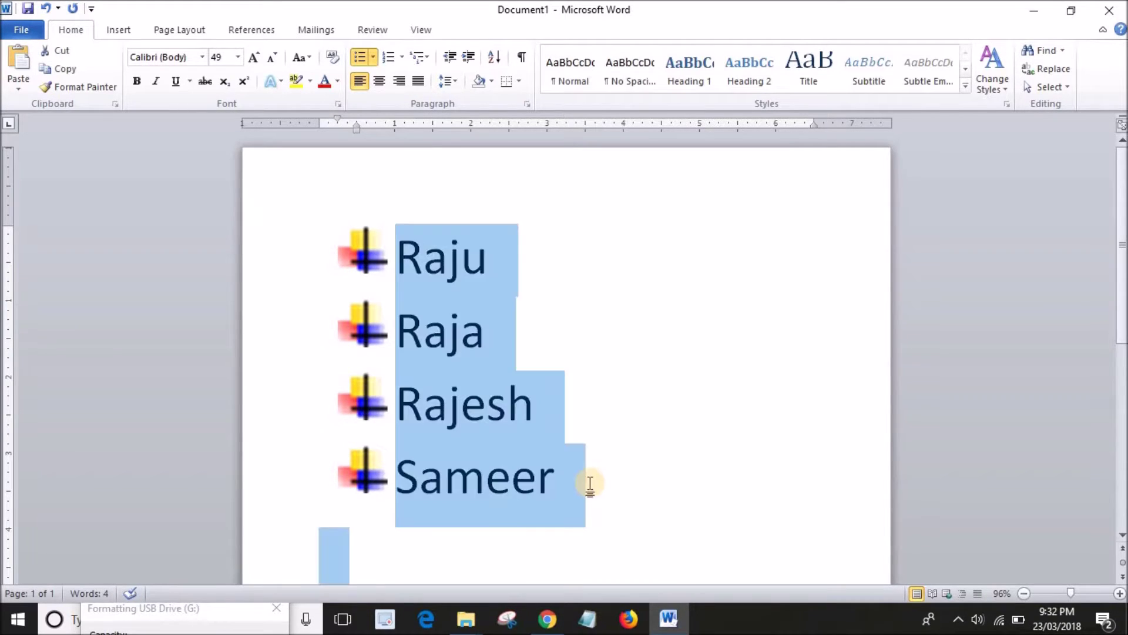
key("Delete")
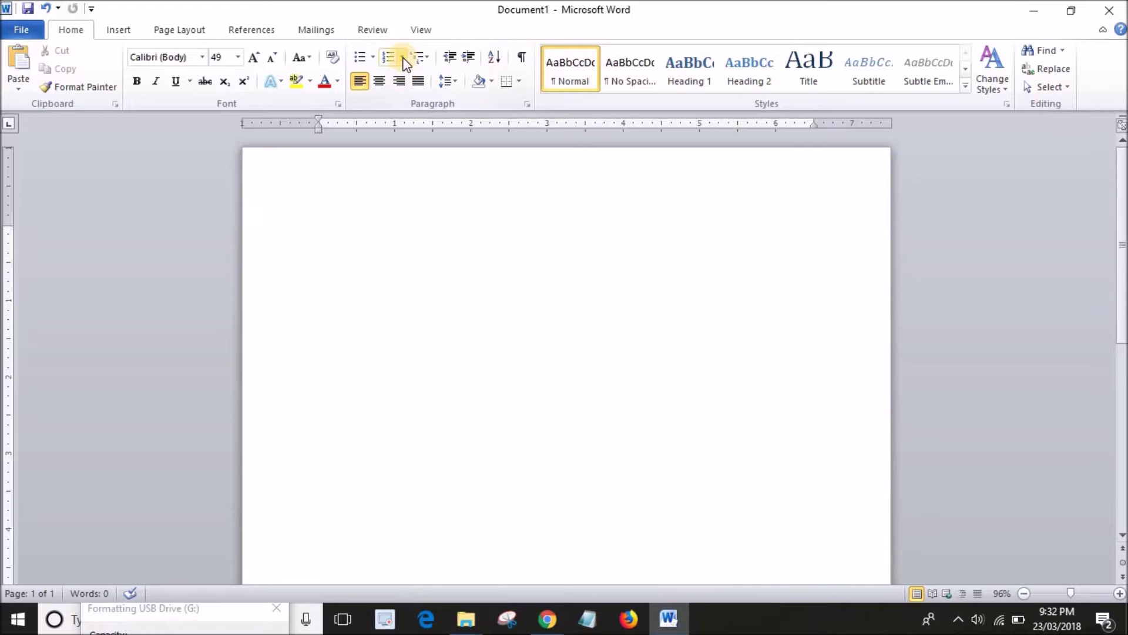
left_click(401, 56)
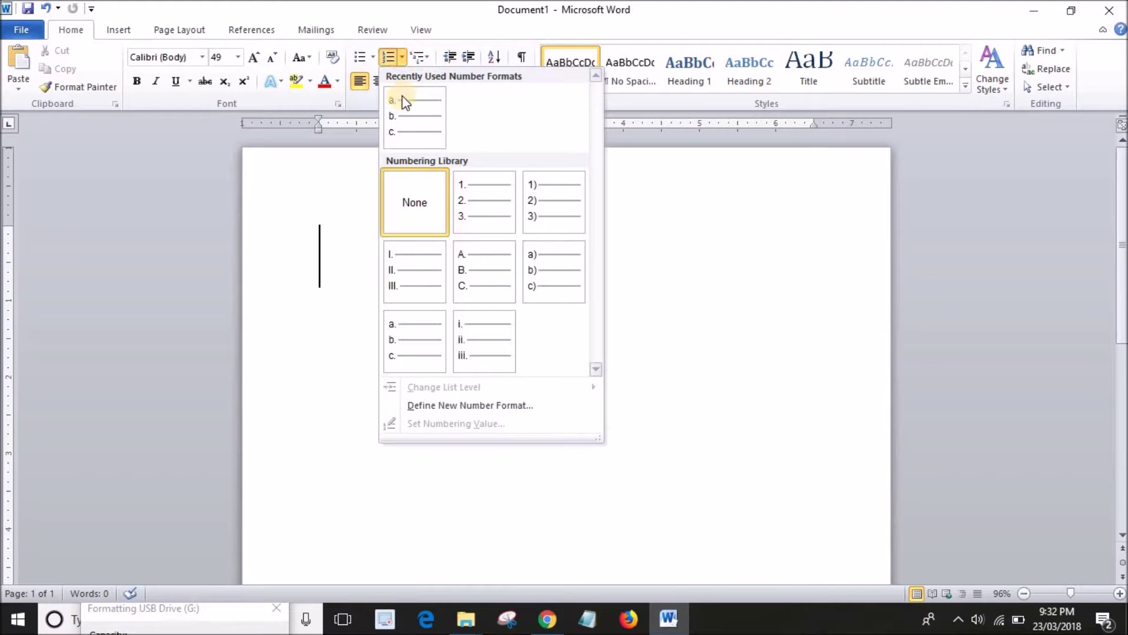
left_click(487, 256)
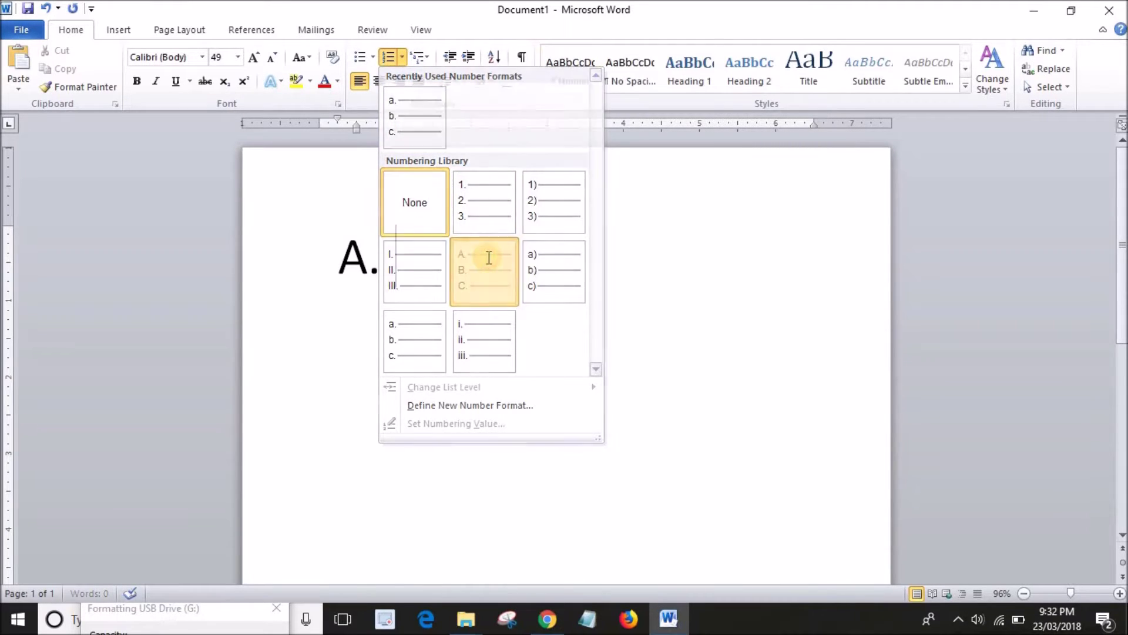
left_click(402, 58)
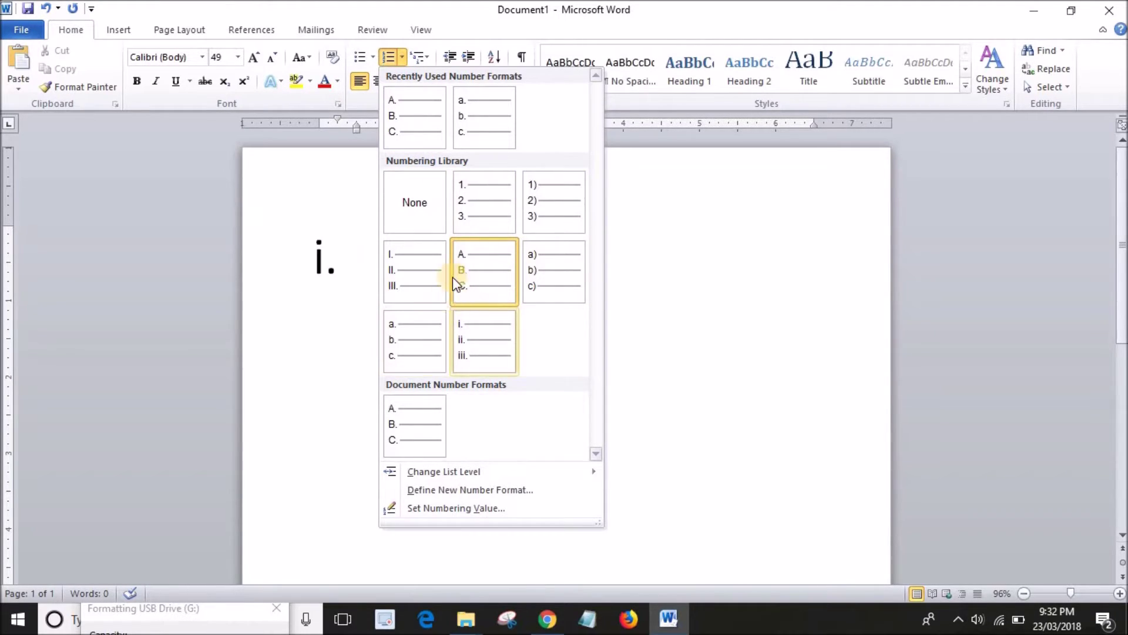
- Switch to a) b) c) lettering and type Raju, Raja, Rajesh, Sameer, ending the list after Sameer
left_click(534, 285)
type("Raju")
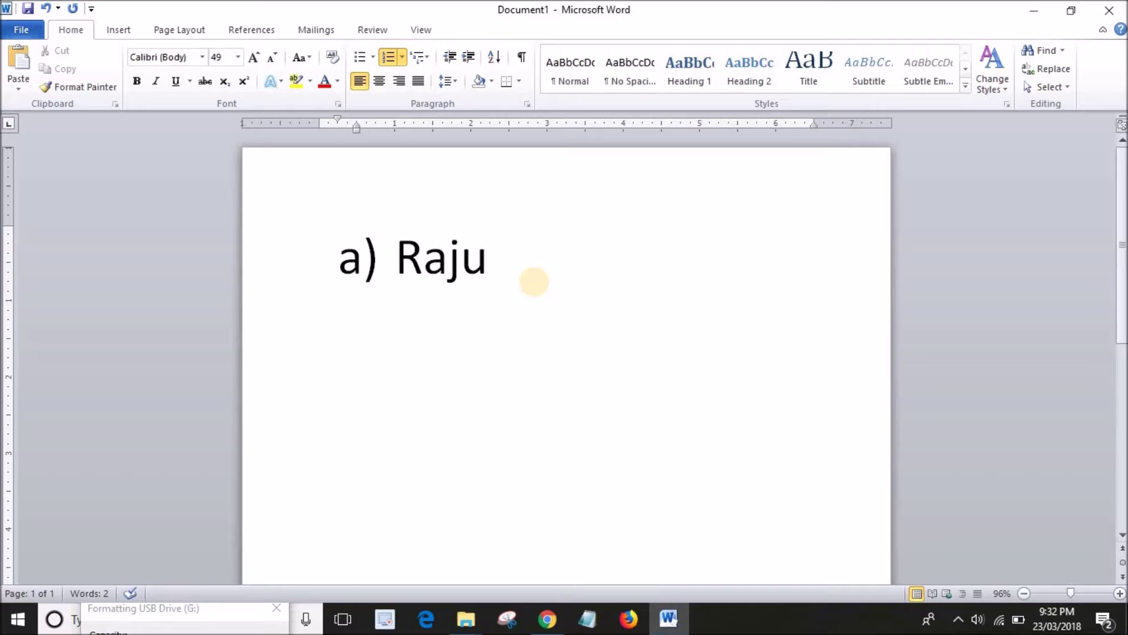
key("Return")
type("Raju")
key("BackSpace")
type("a")
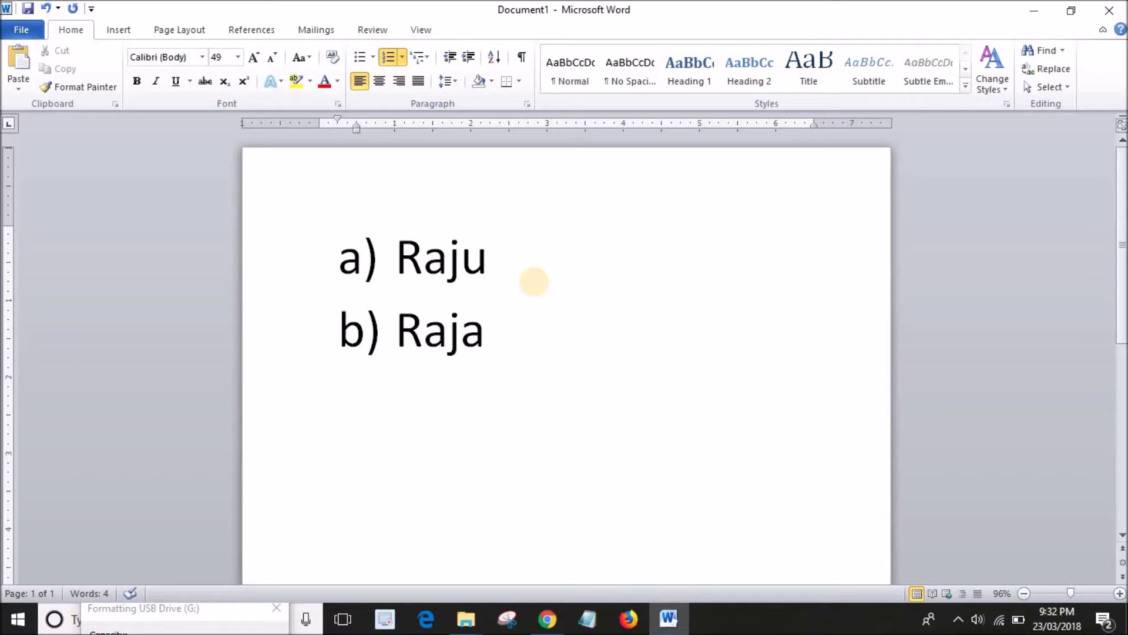
key("Return")
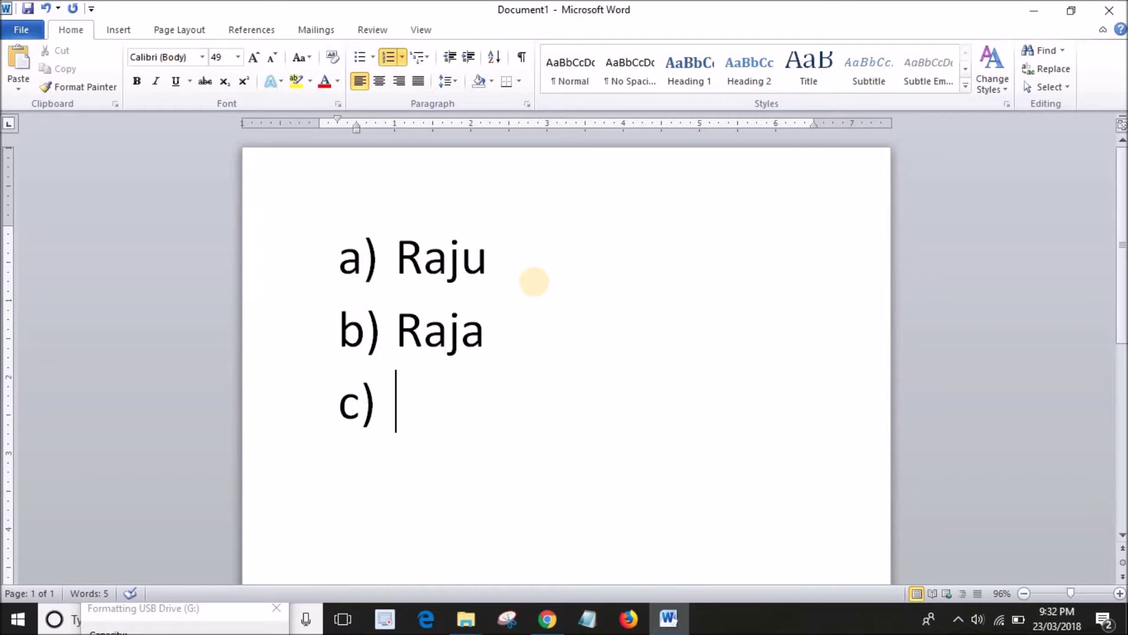
type("Rajesh")
key("Return")
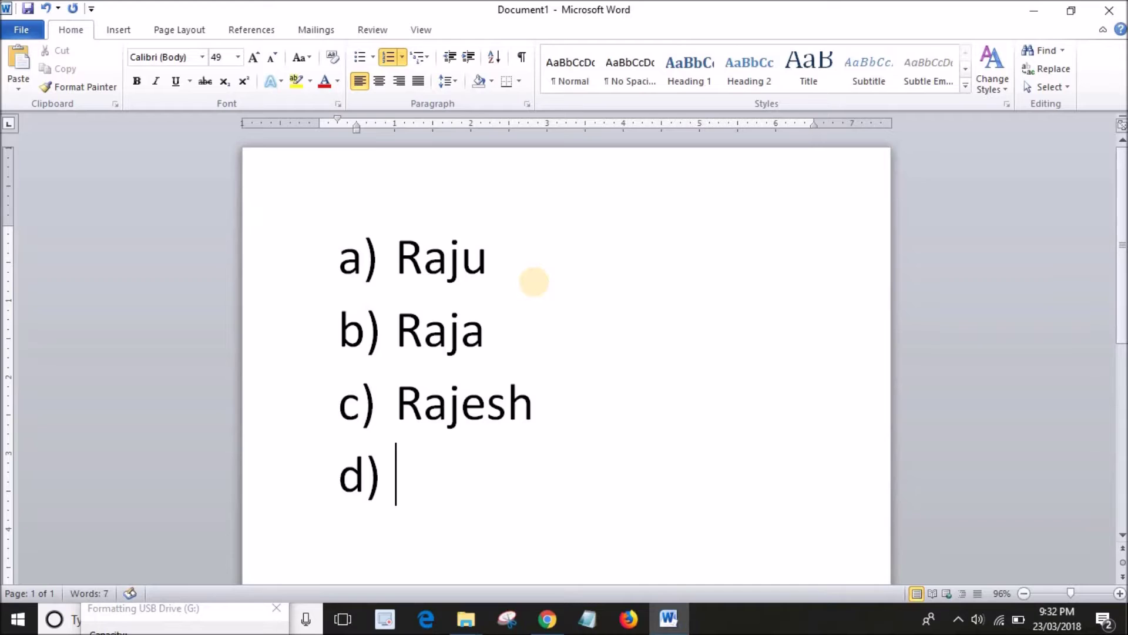
type("Sameer")
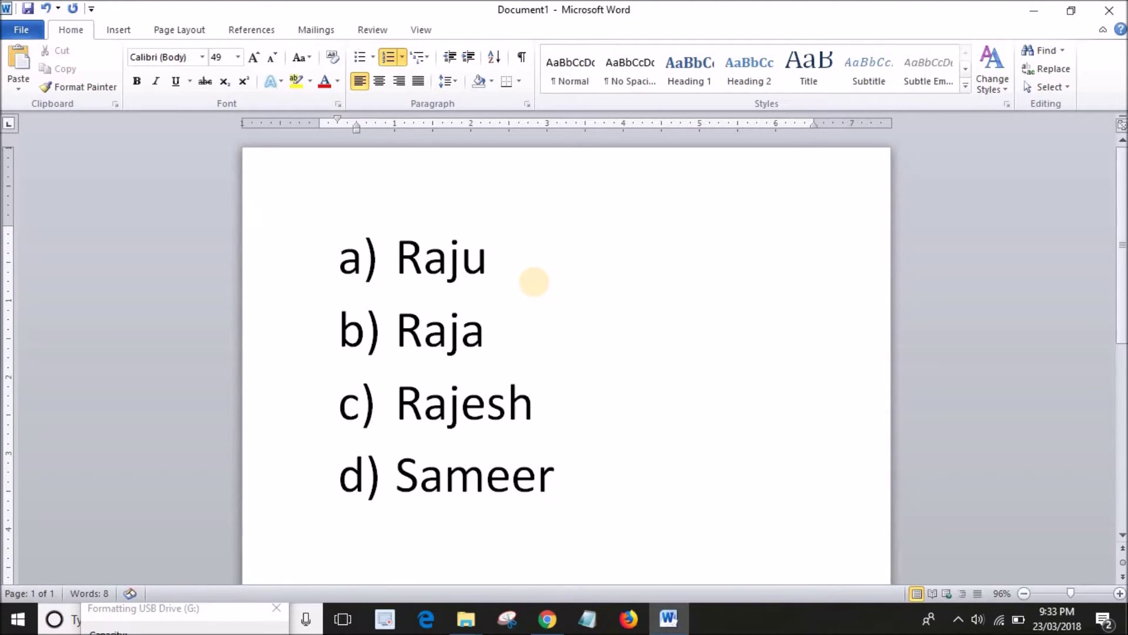
key("Return")
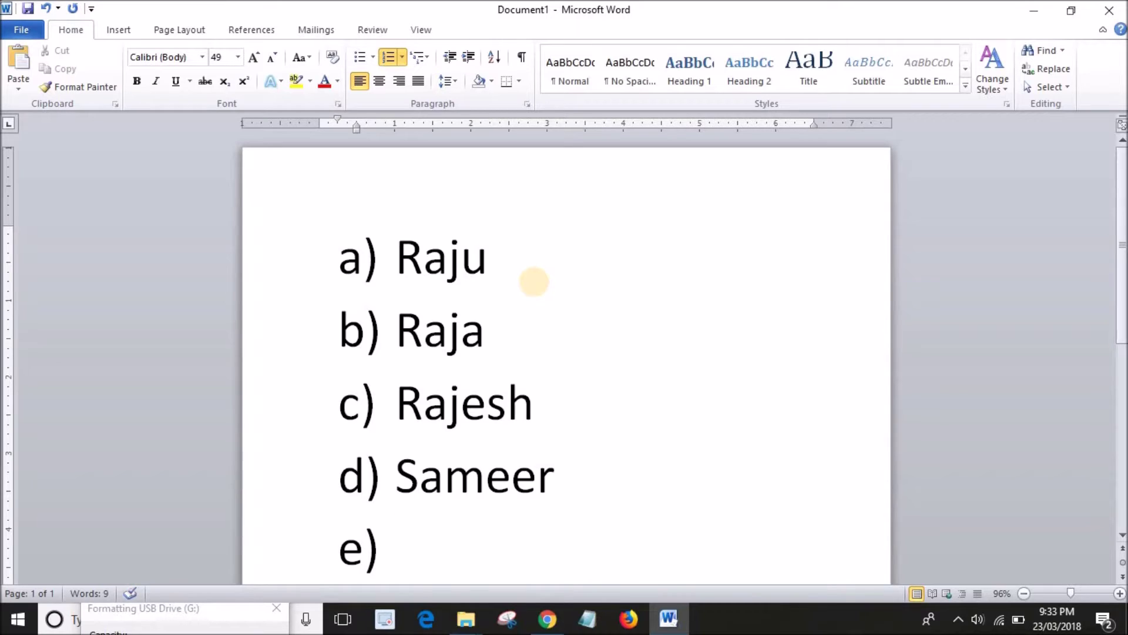
key("Return")
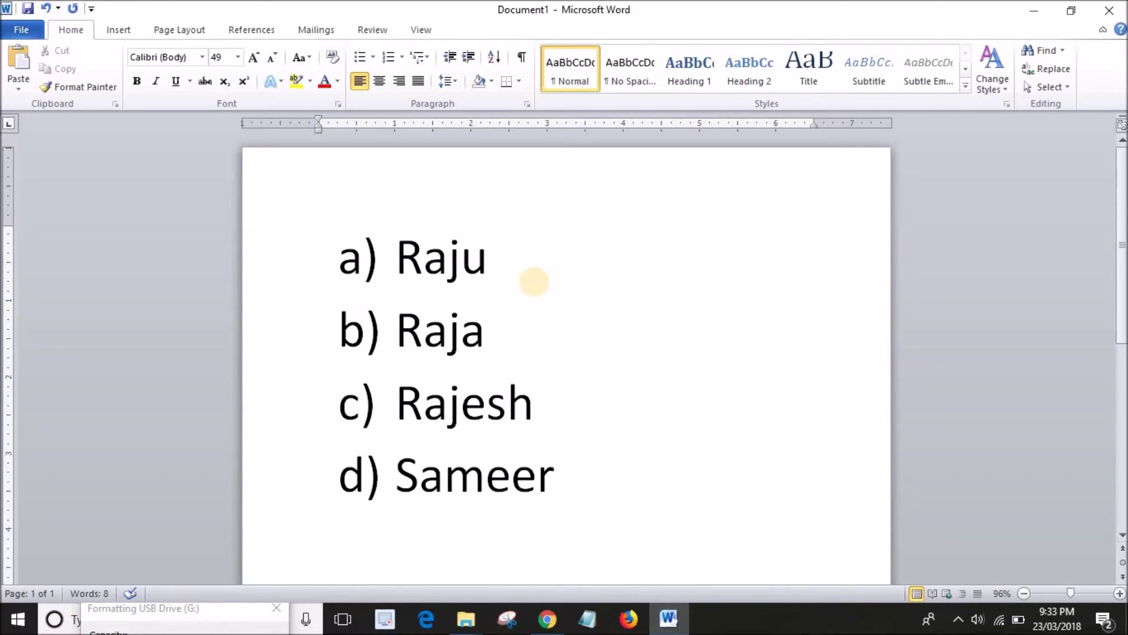
- Select the four names and renumber them with i., ii., iii. numbering
left_click(594, 497)
left_click_drag(582, 488, 359, 244)
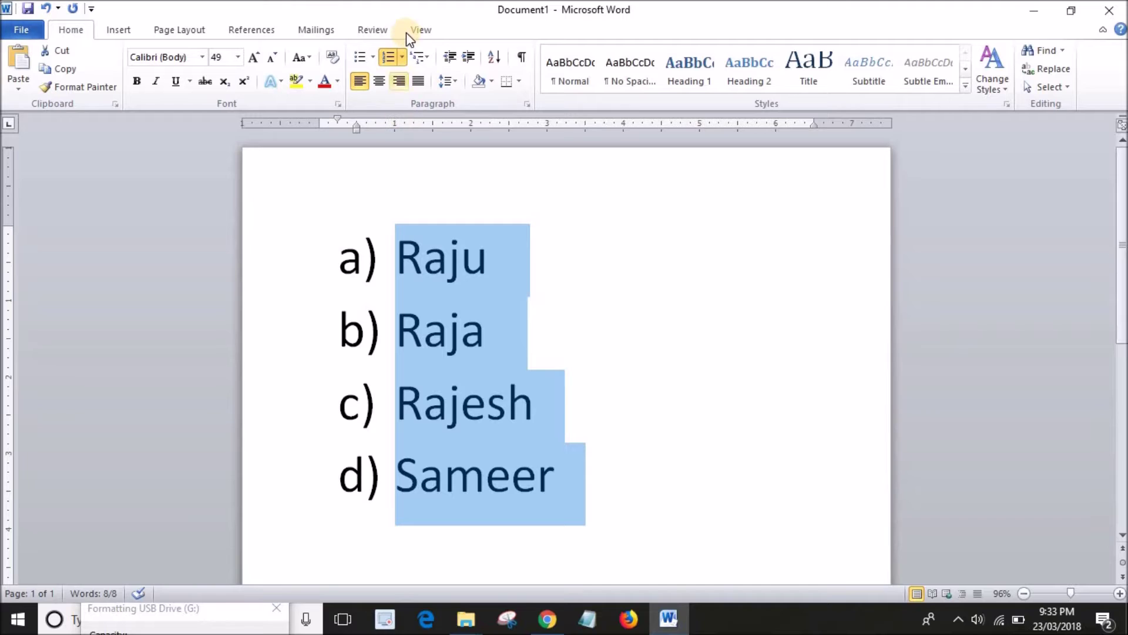
left_click(402, 57)
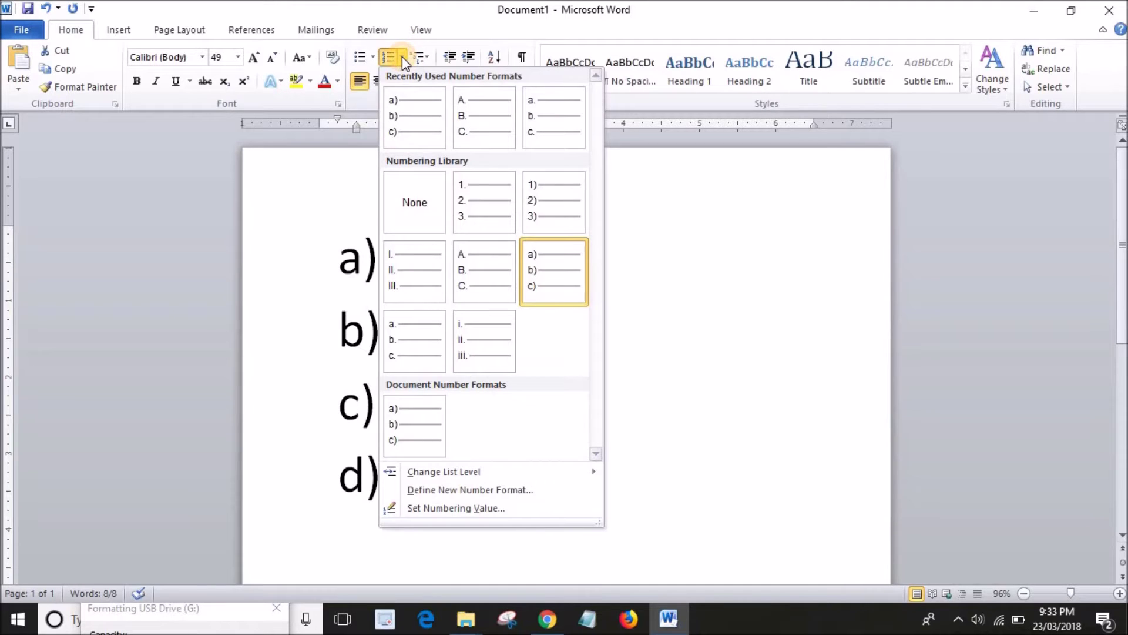
left_click(290, 308)
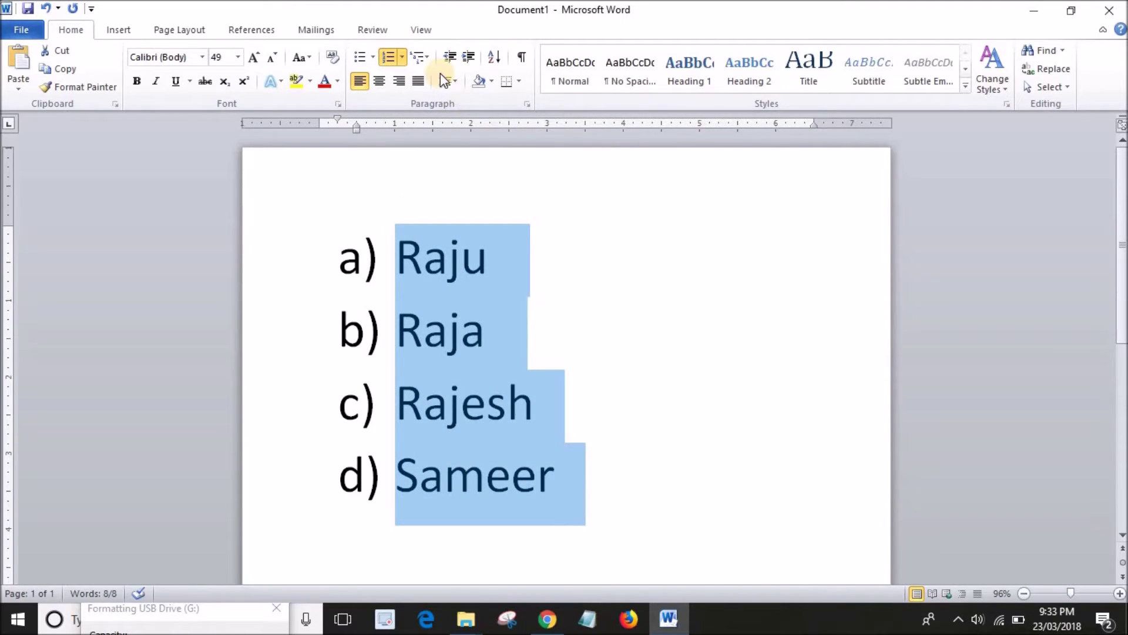
left_click(404, 59)
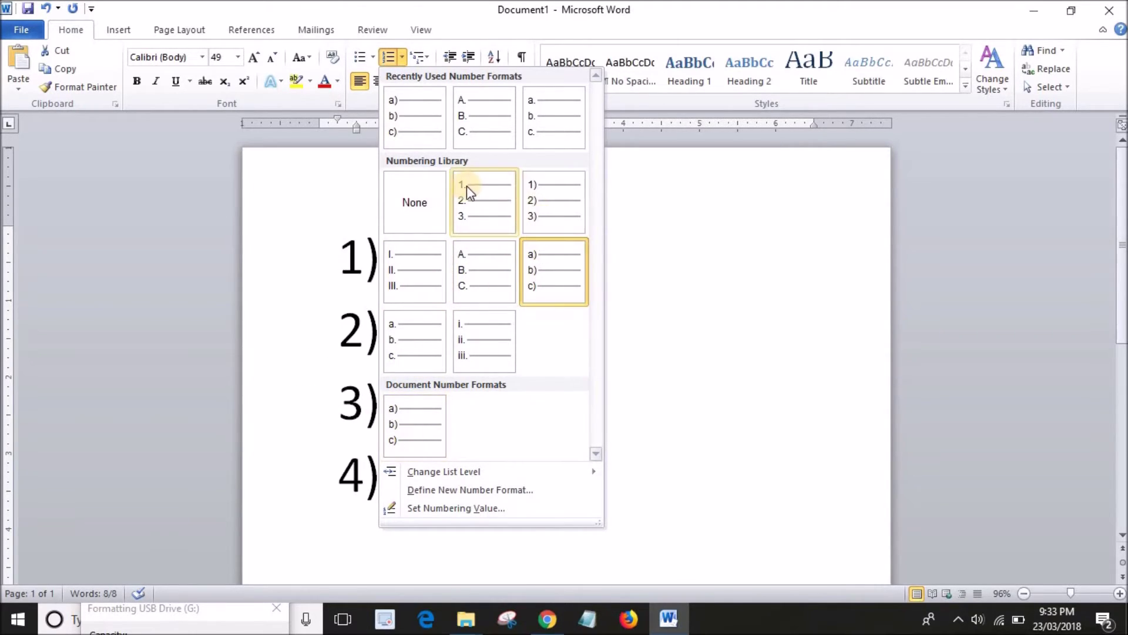
left_click(467, 352)
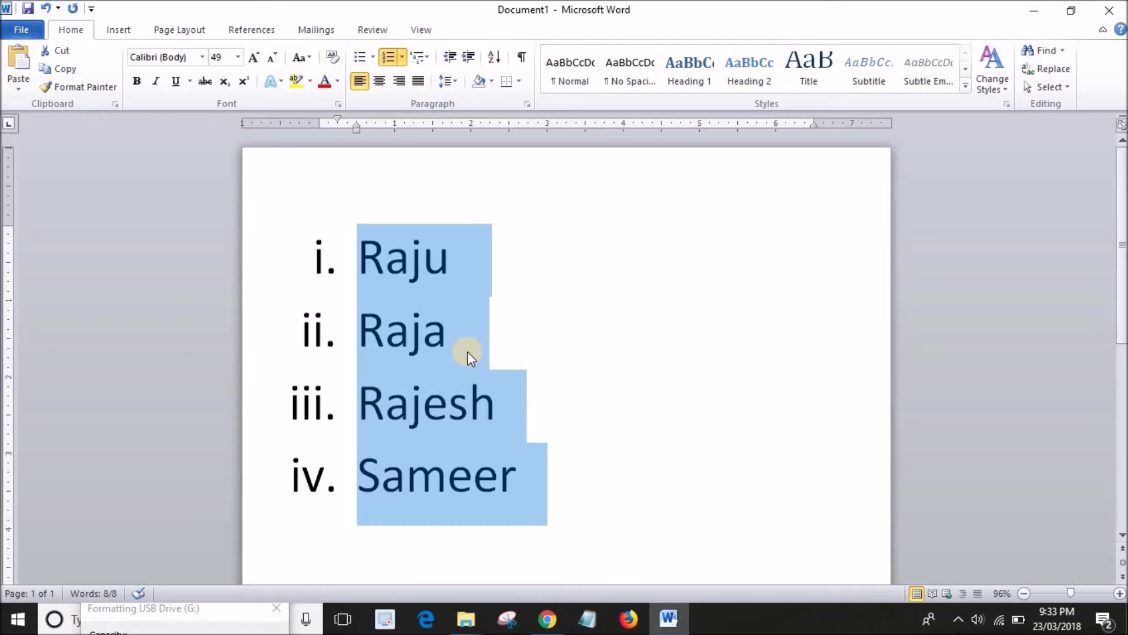
- Set the numbering to None and deselect the names
left_click(402, 57)
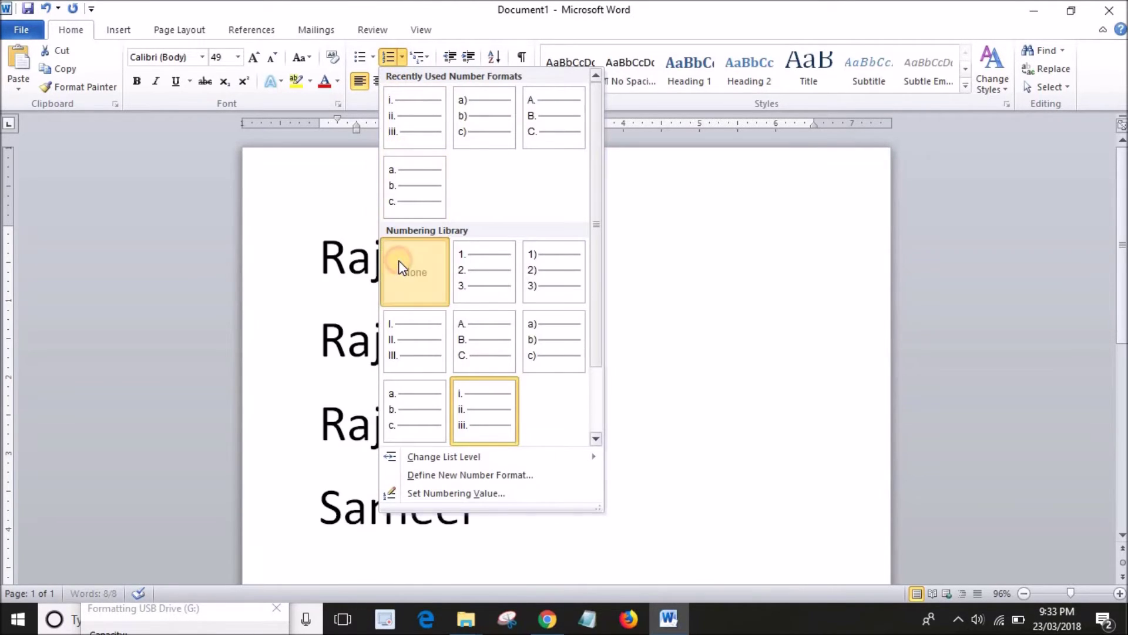
left_click(400, 261)
left_click(478, 315)
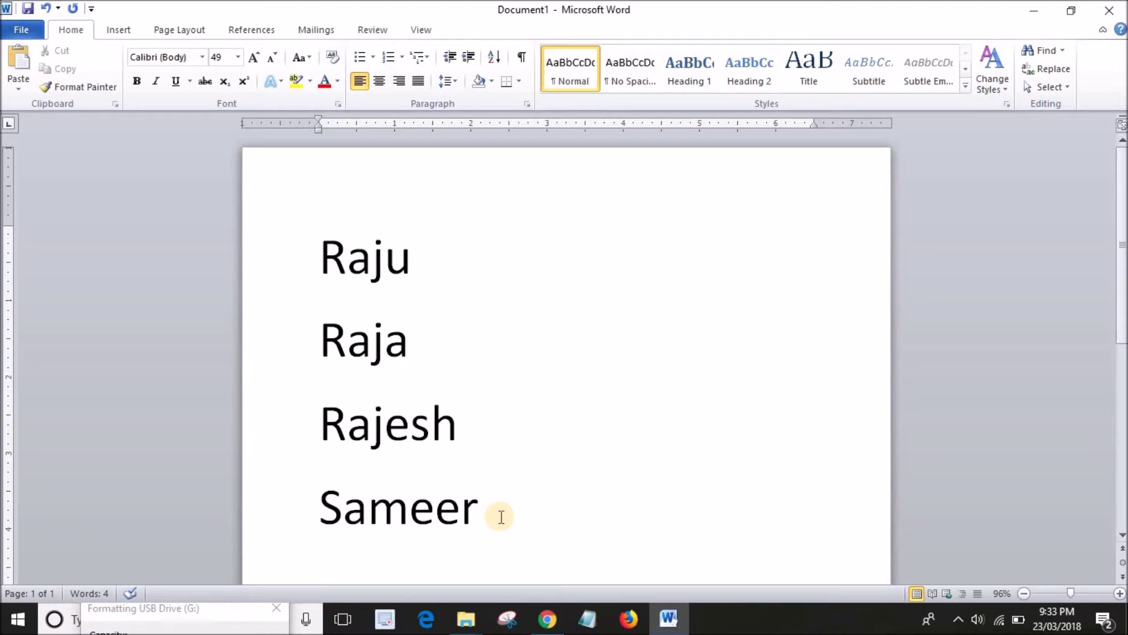
- Select the four names, apply a. b. c. lettering, then switch it to a) b) c) d)
left_click_drag(500, 517, 319, 244)
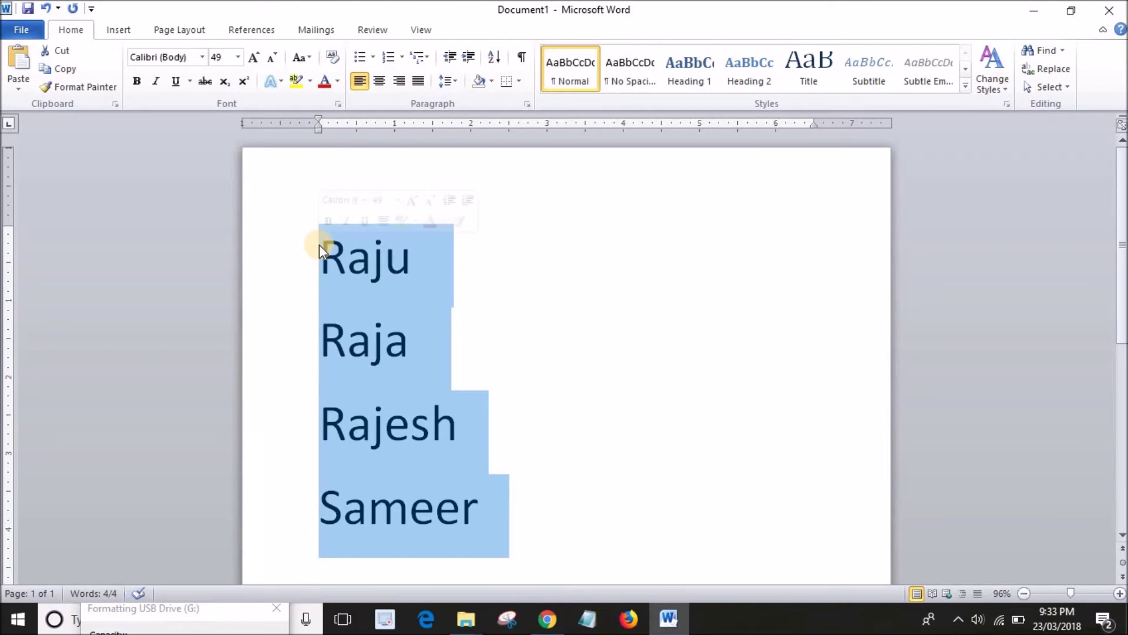
left_click(401, 60)
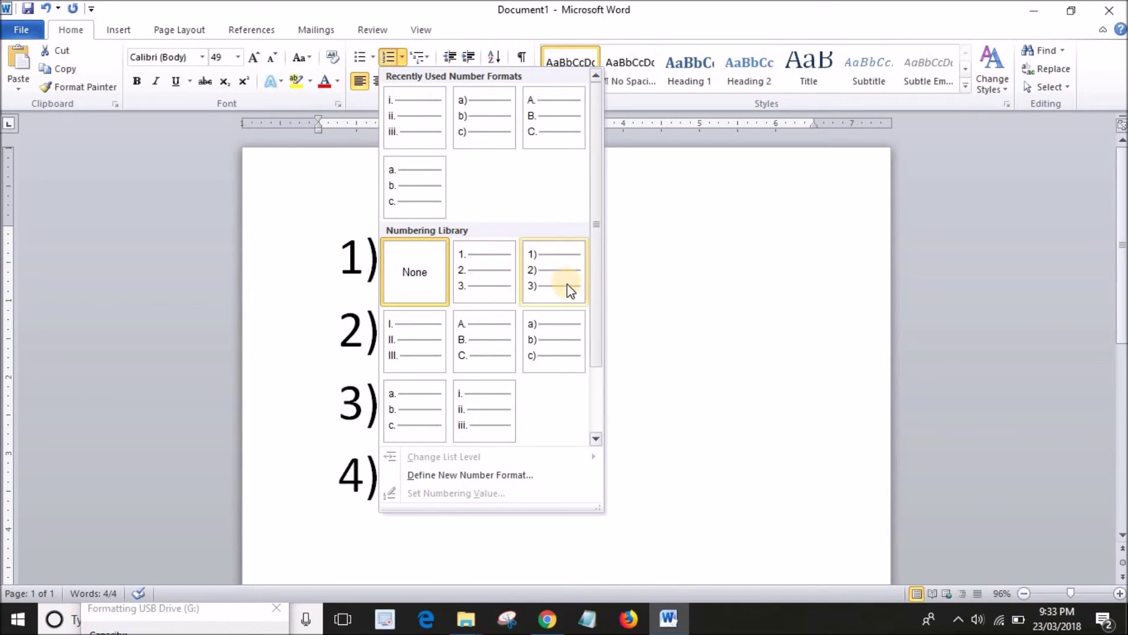
left_click(383, 404)
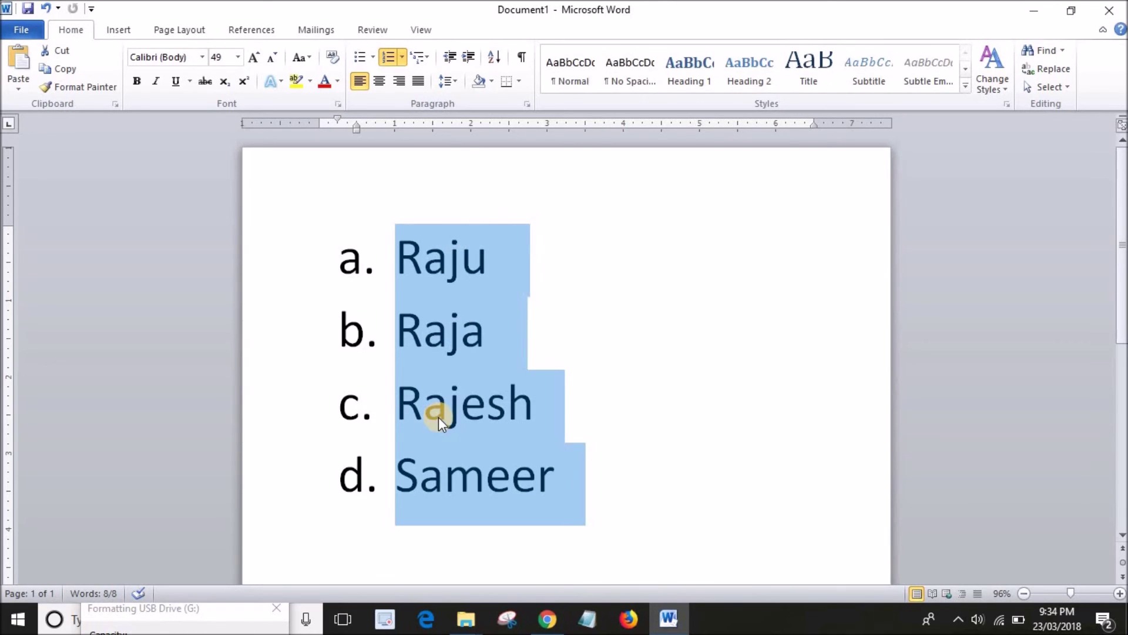
left_click(403, 61)
left_click(410, 272)
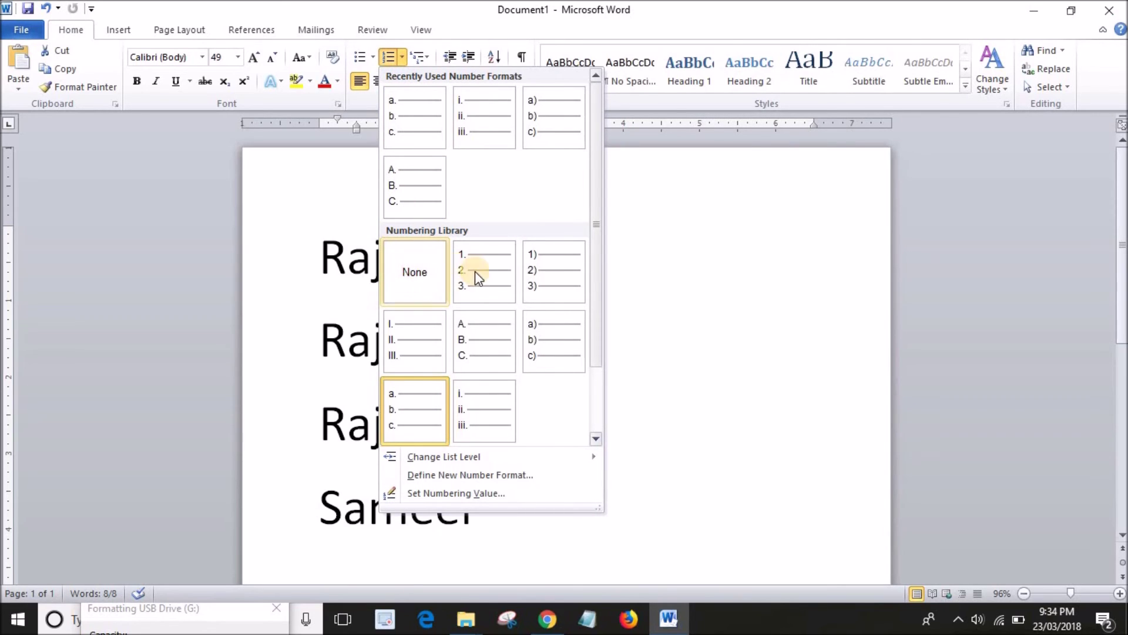
left_click(534, 339)
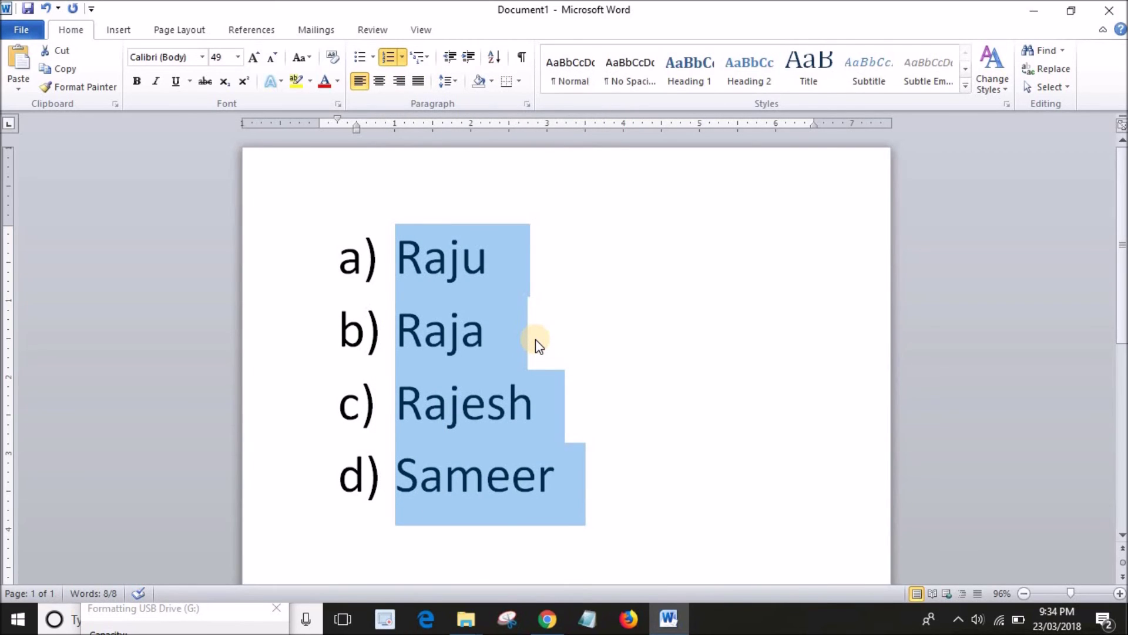